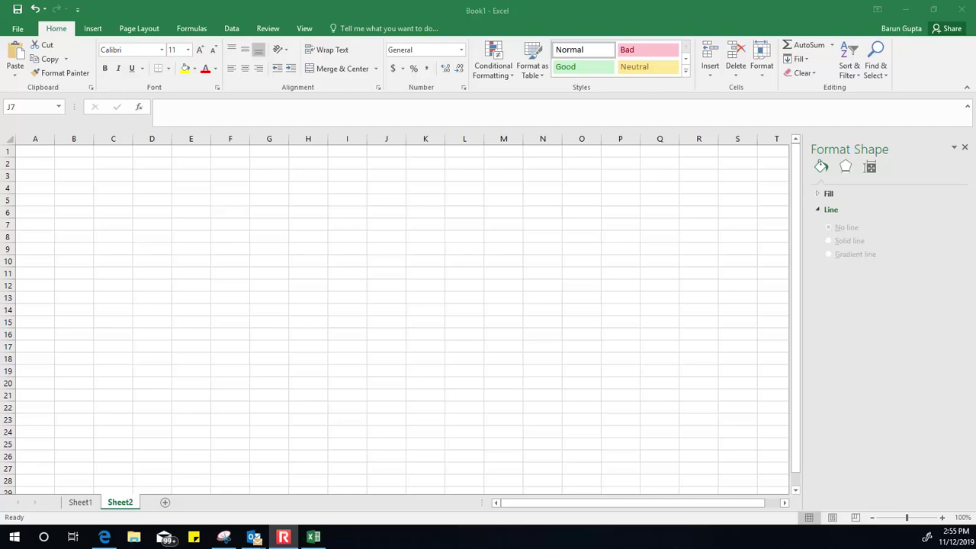
Close the Format Shape pane and enter the column headers x in A1 and y in B1
click(968, 152)
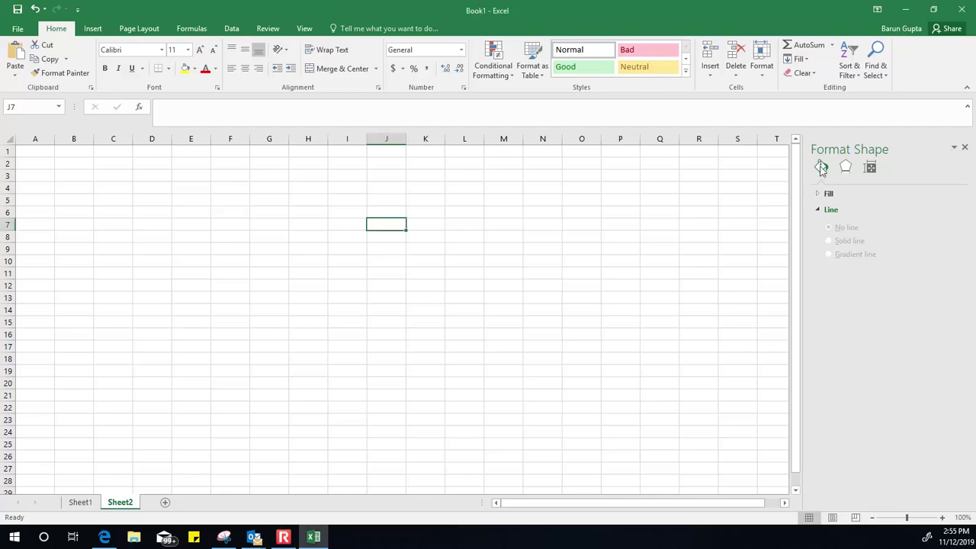
click(965, 148)
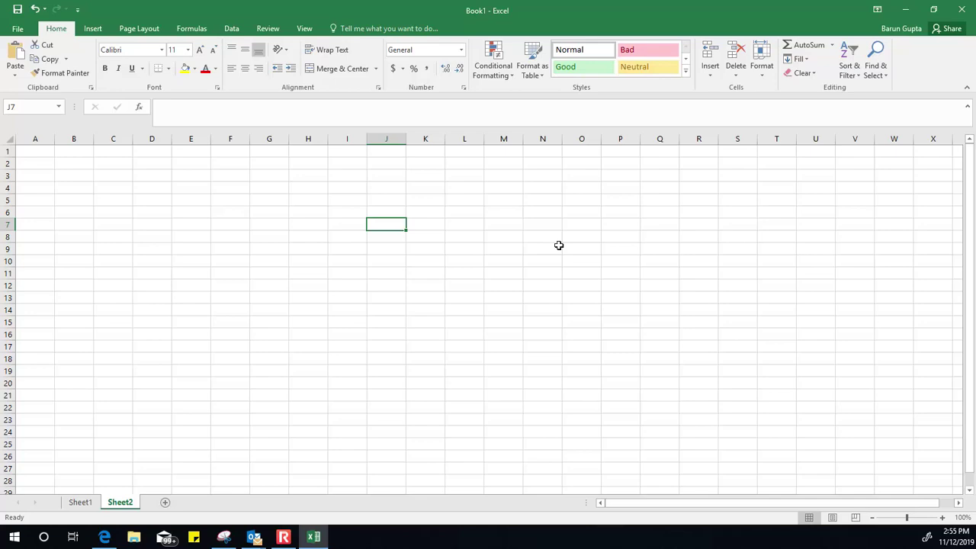
click(28, 153)
text(x)
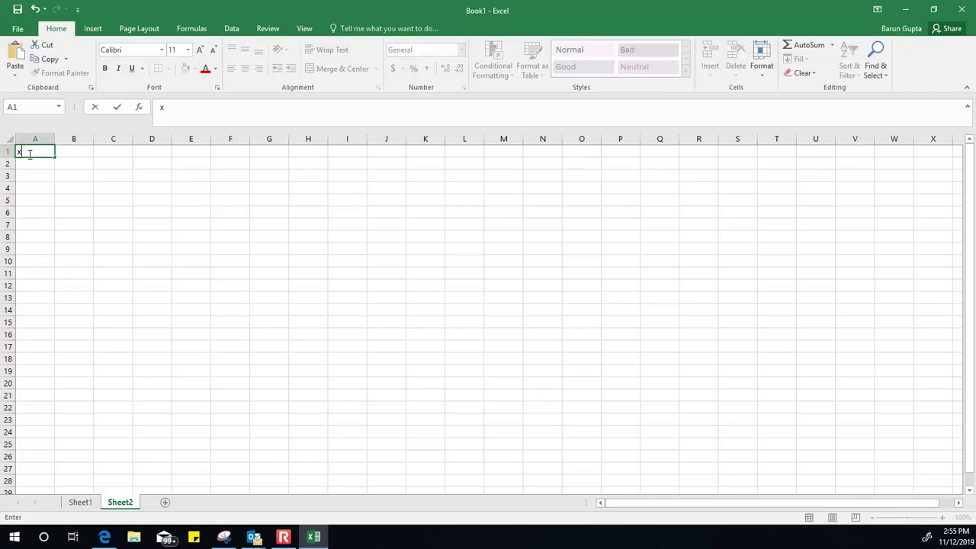
key(Tab)
text(y)
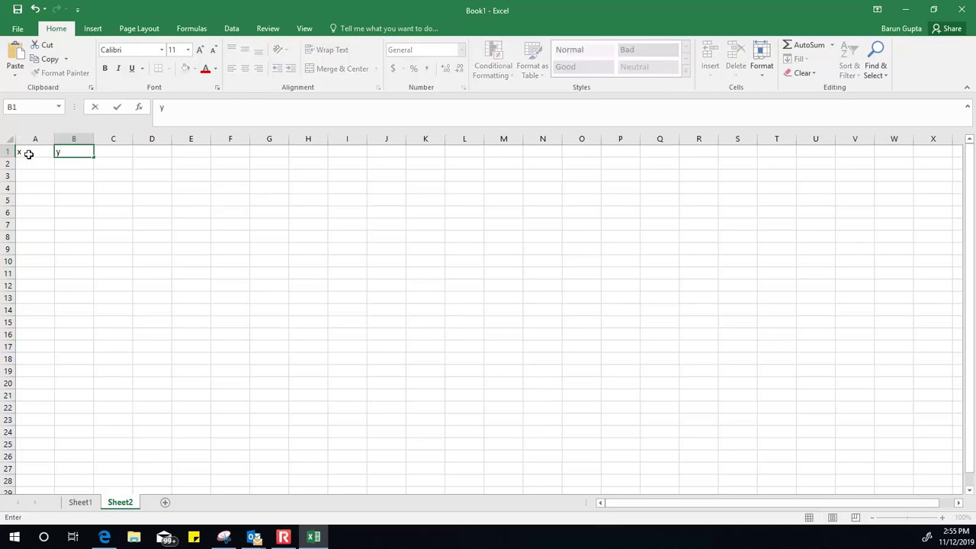
Enter -20 in A2 and -15 in A3, then extend the series down through A10
click(32, 164)
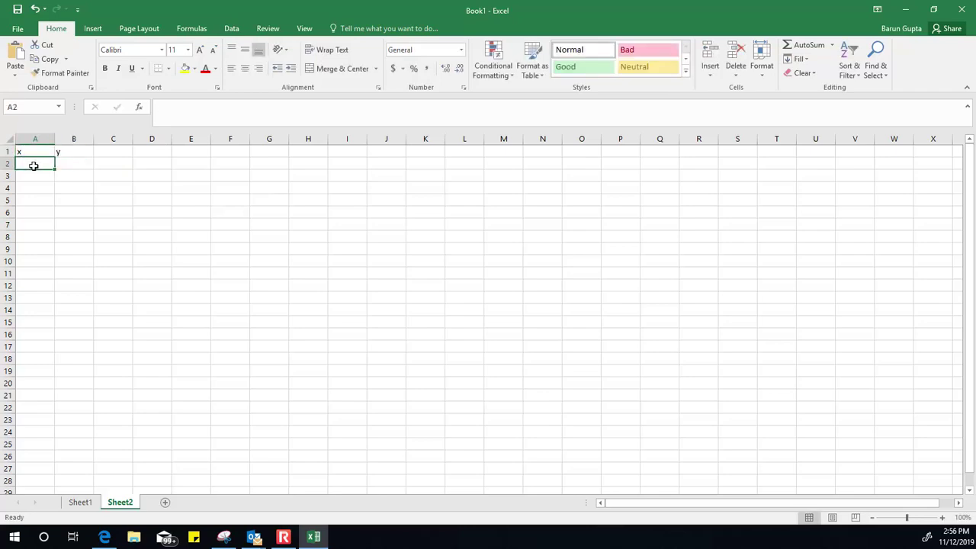
text(-20)
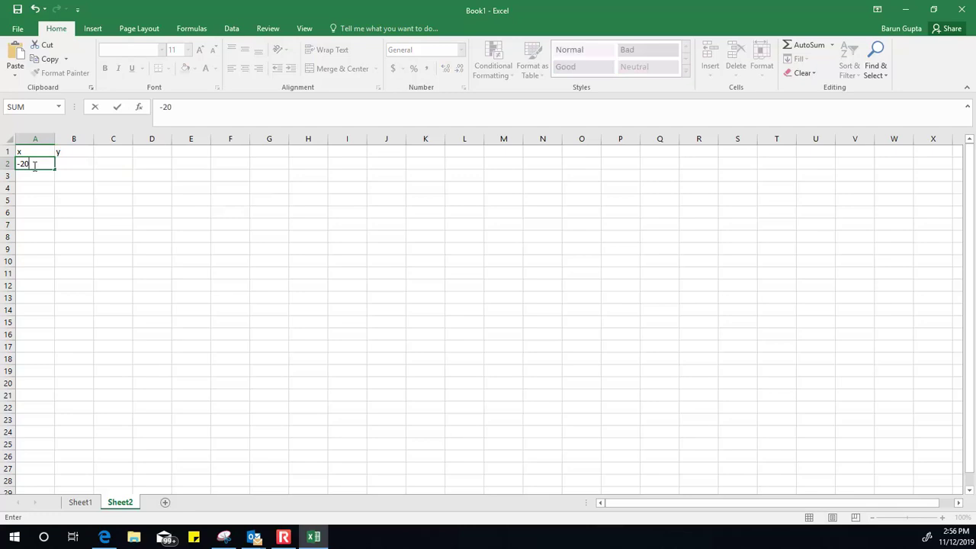
key(Return)
text(-15)
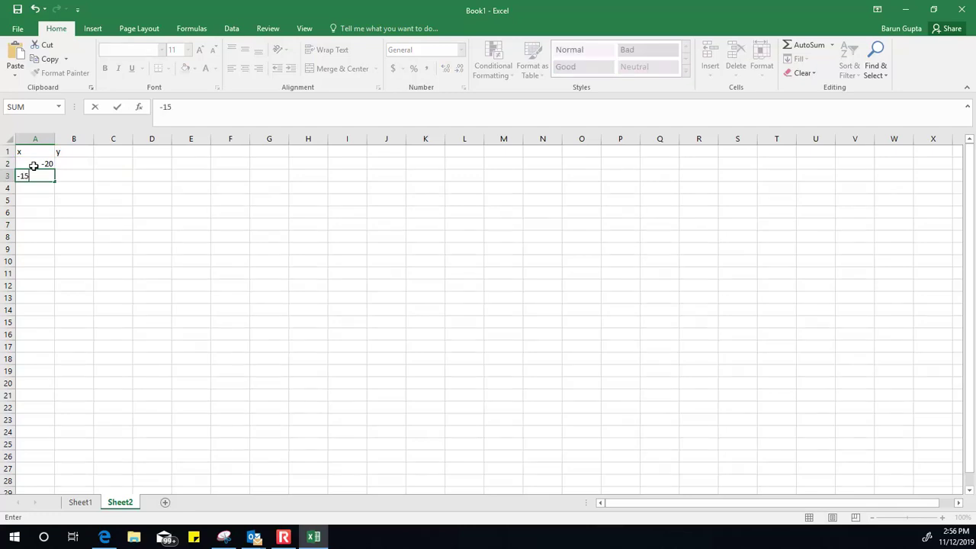
key(Return)
drag(33, 164, 60, 266)
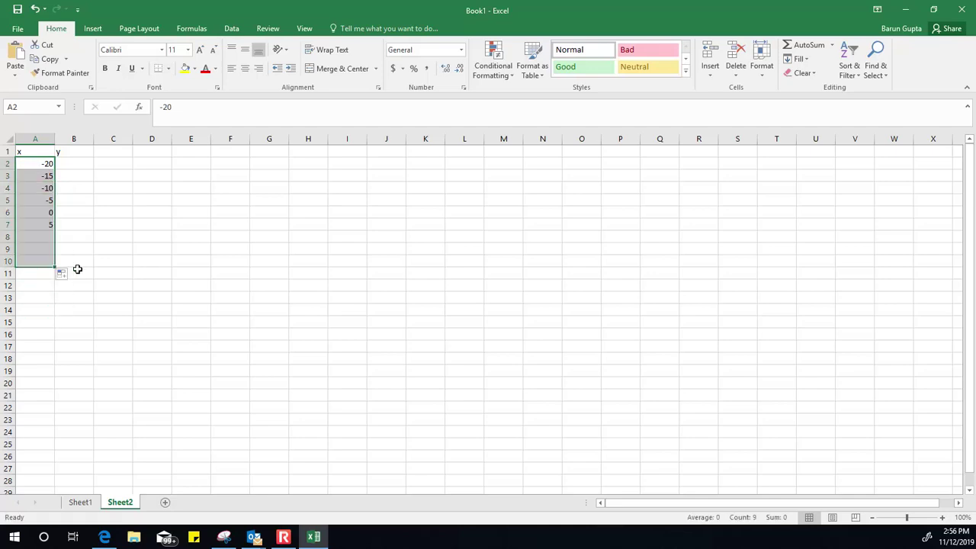
Enter the y values -19, -14.5, -11 and -4.9 in cells B2 to B5
click(70, 163)
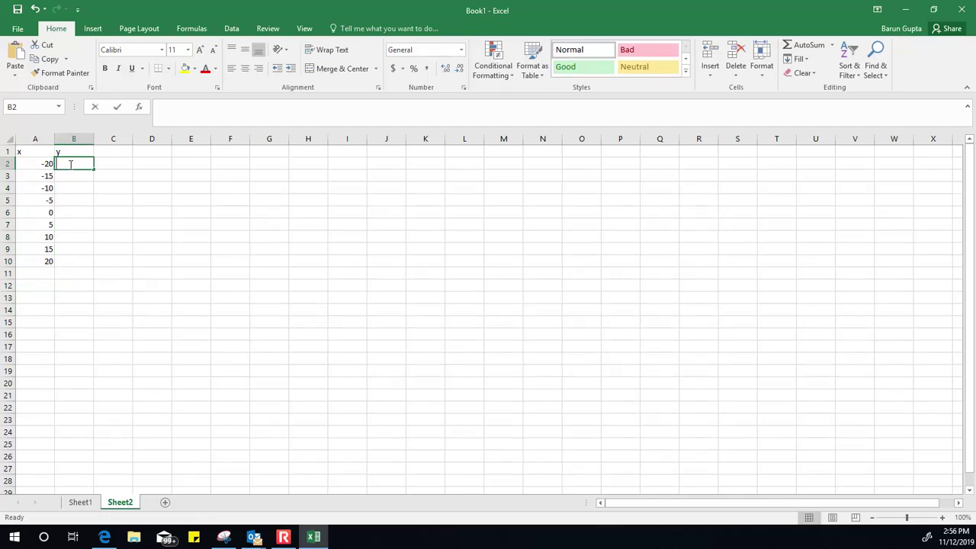
text(-19)
key(Return)
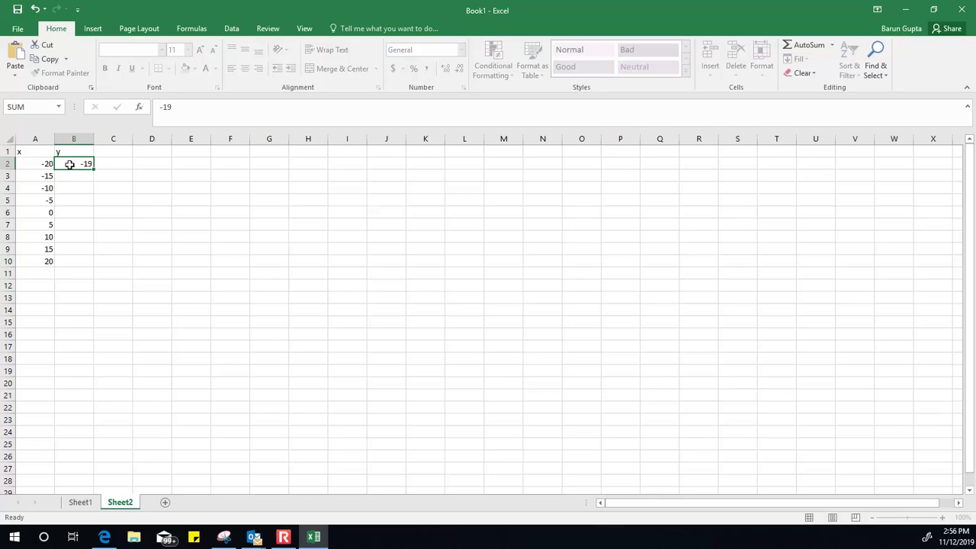
text(-)
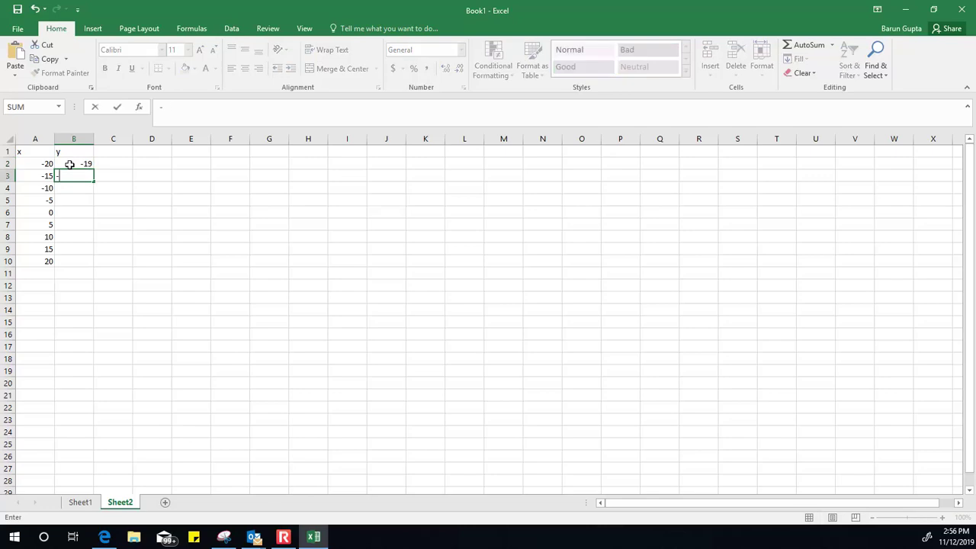
text(14.5)
key(Return)
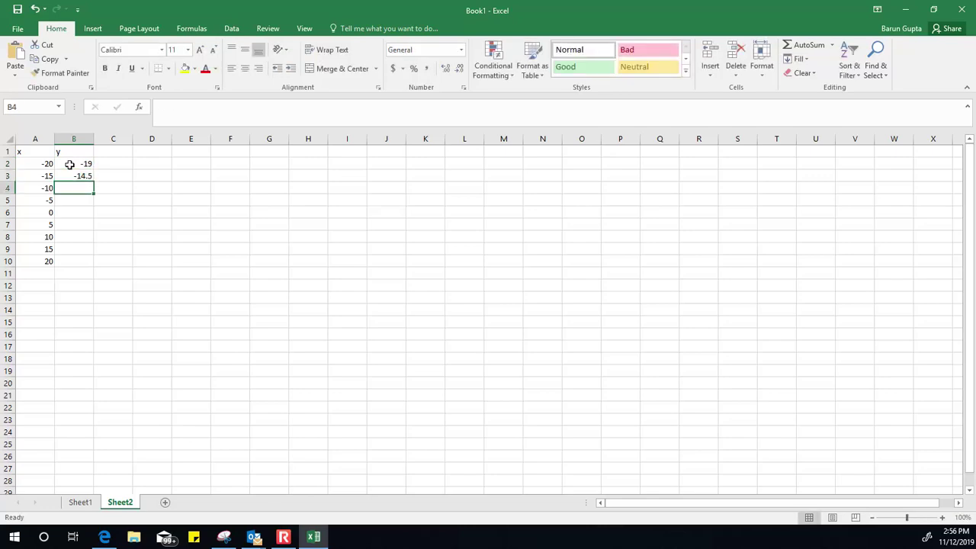
text(-11)
key(Return)
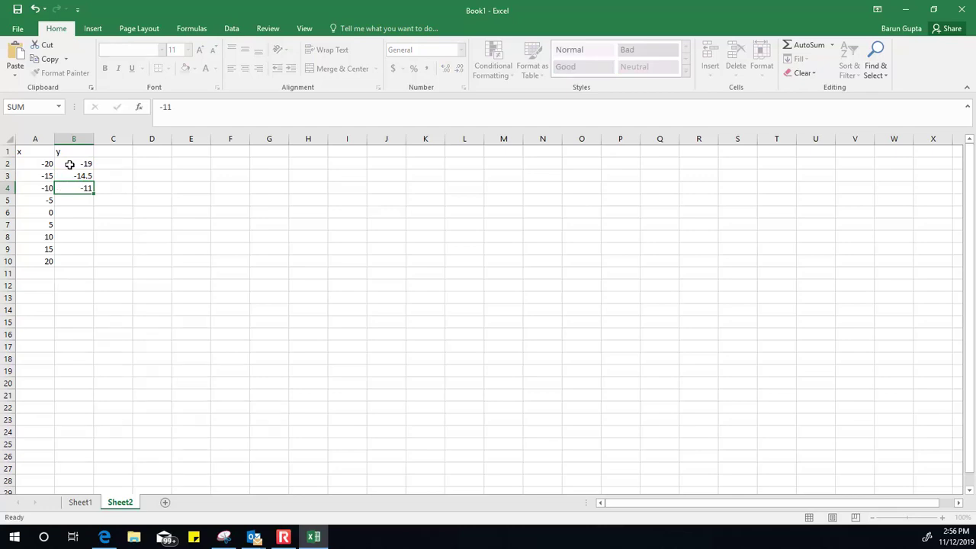
text(-)
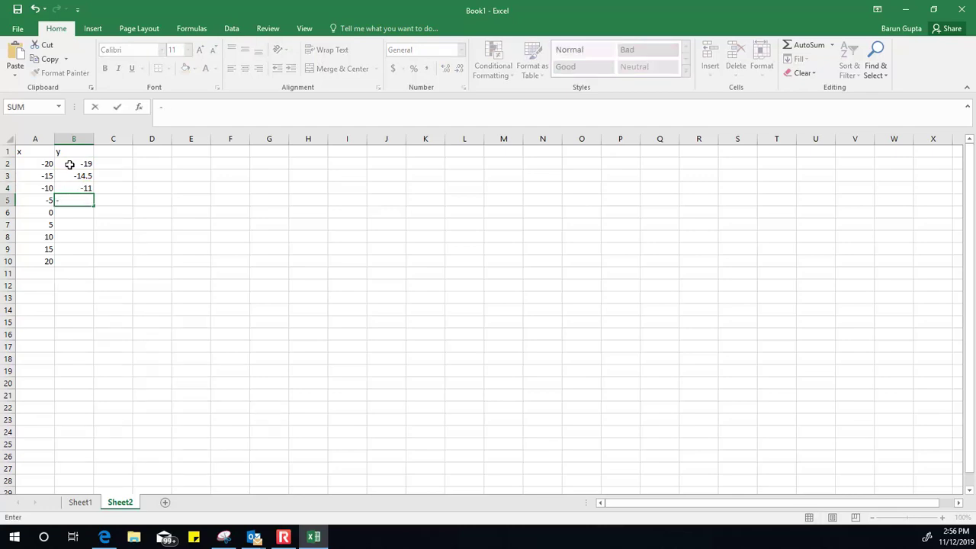
text(4.9)
key(Return)
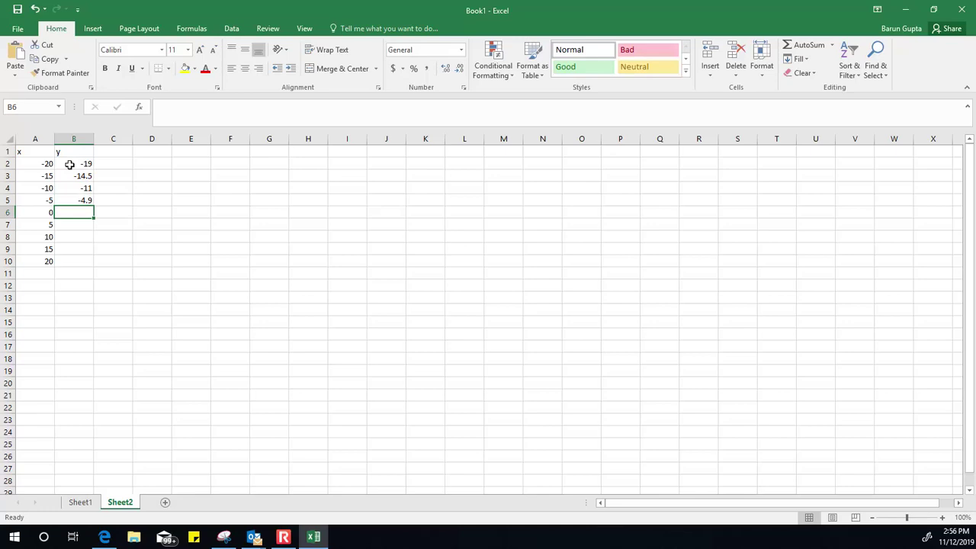
Enter the y values 0.2, 4.9, 10.6, 14.8 and 20.4 in cells B6 to B10
text(0.2)
key(Return)
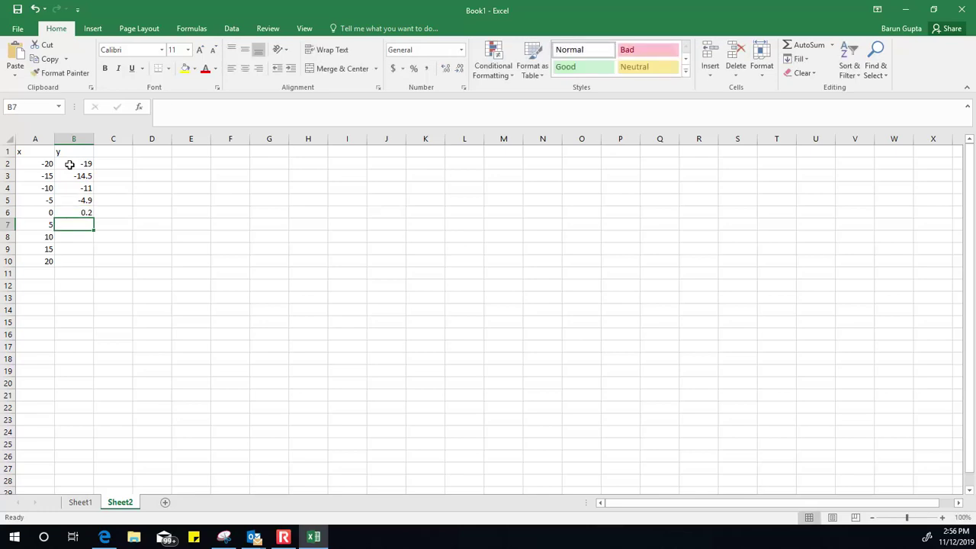
text(4.9)
key(Return)
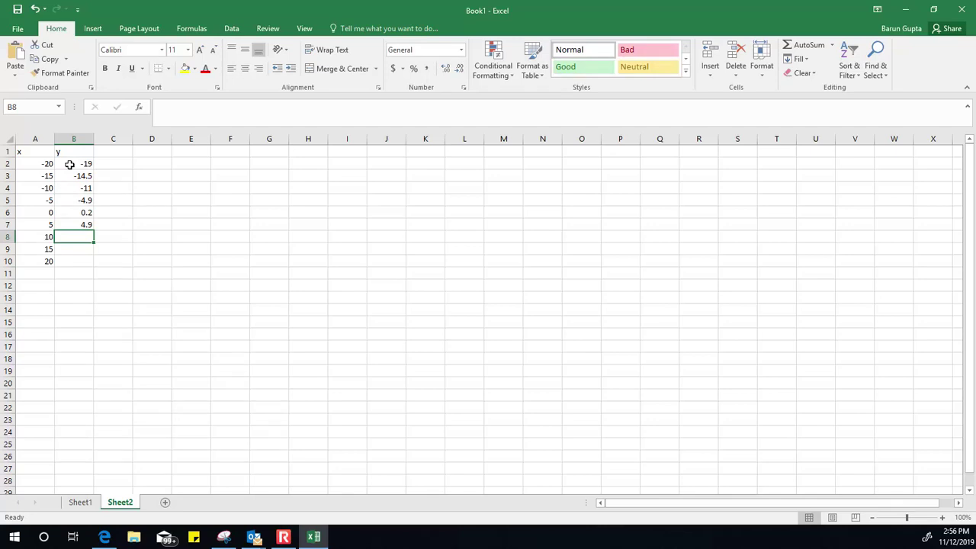
text(10.6)
key(Return)
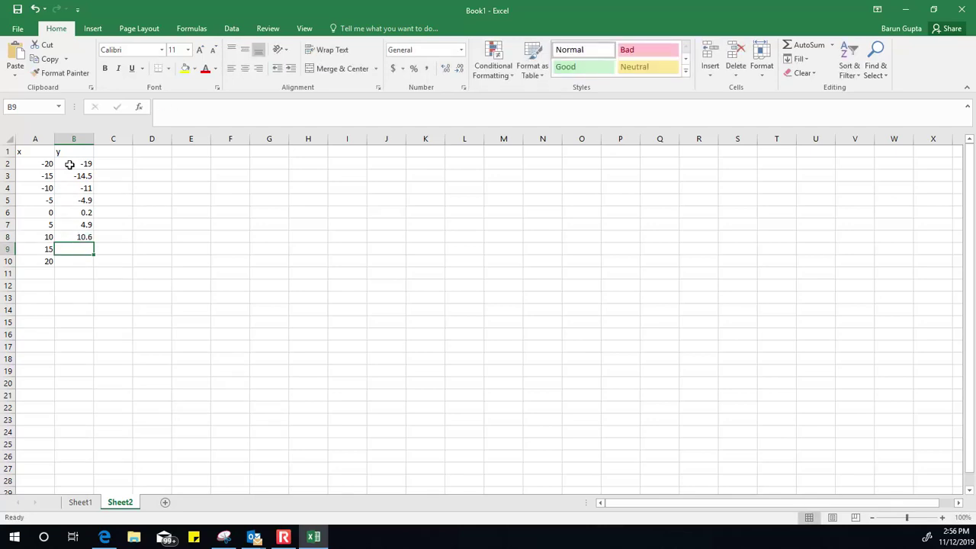
text(14.8)
key(Return)
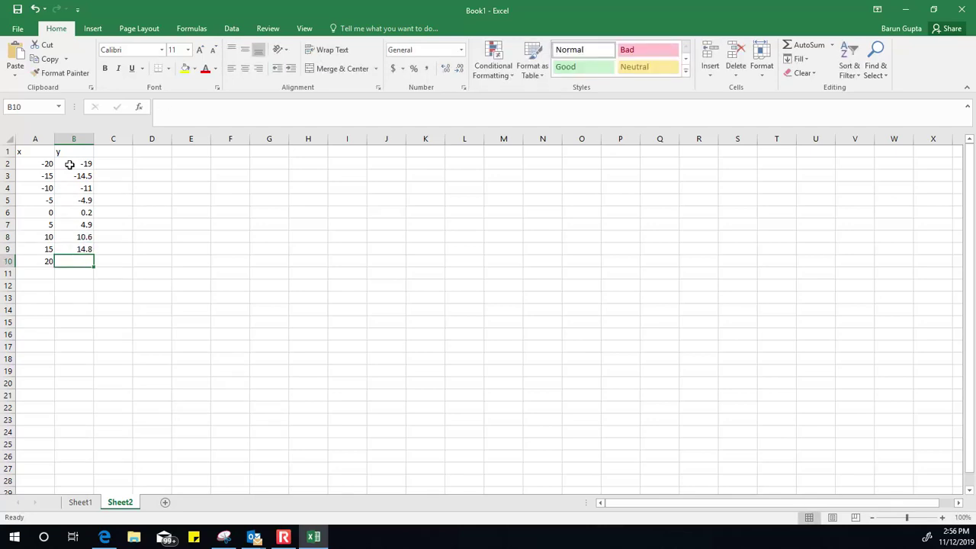
text(20.)
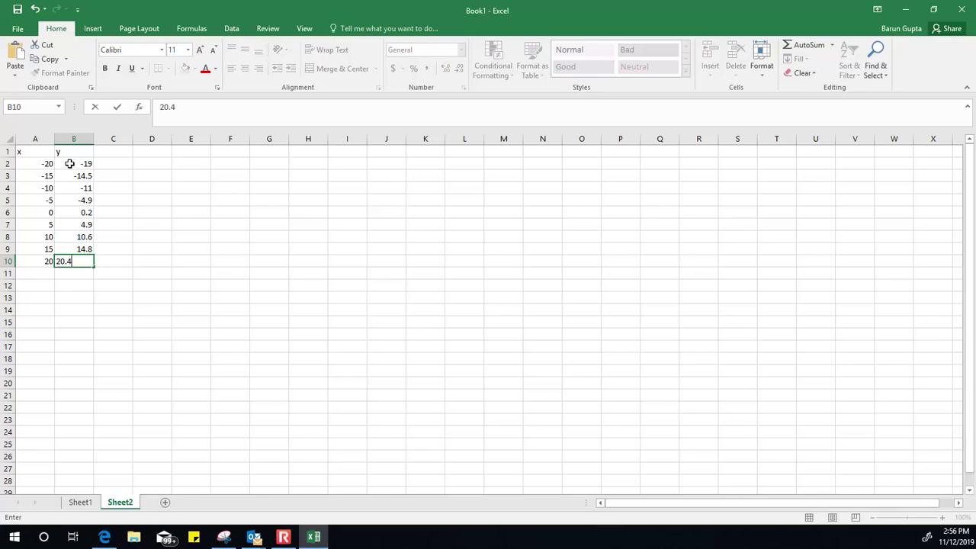
text(4)
click(181, 309)
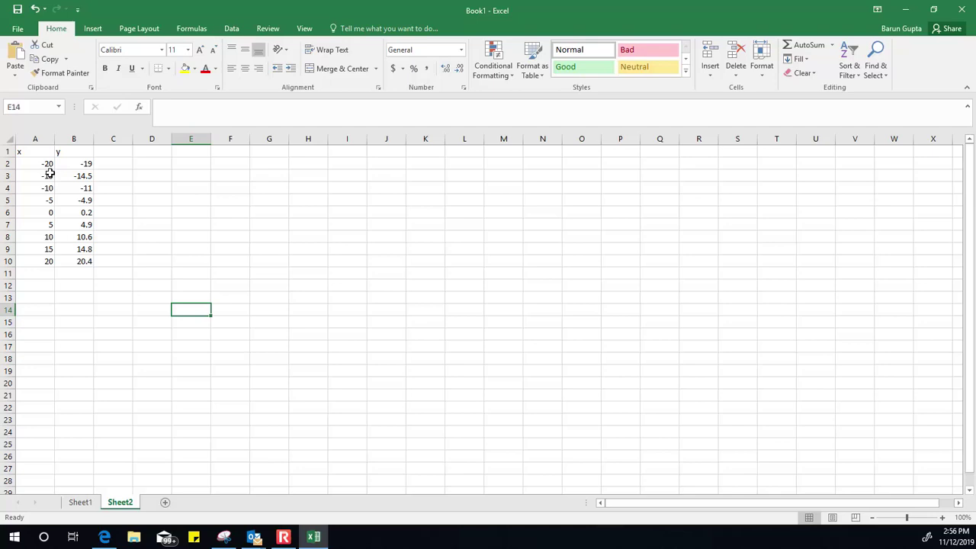
Insert a markers-only scatter chart from the x and y data in A1:B10
drag(35, 153, 38, 272)
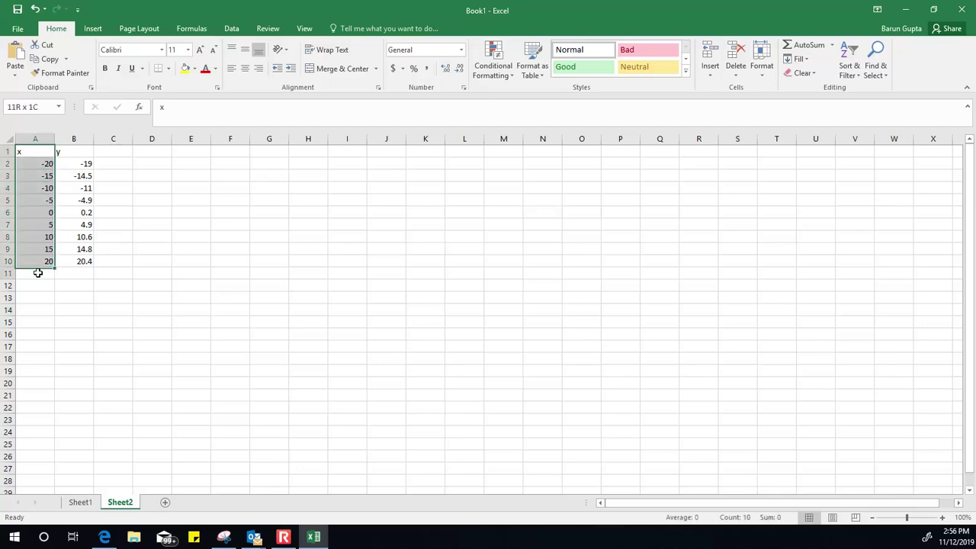
click(135, 274)
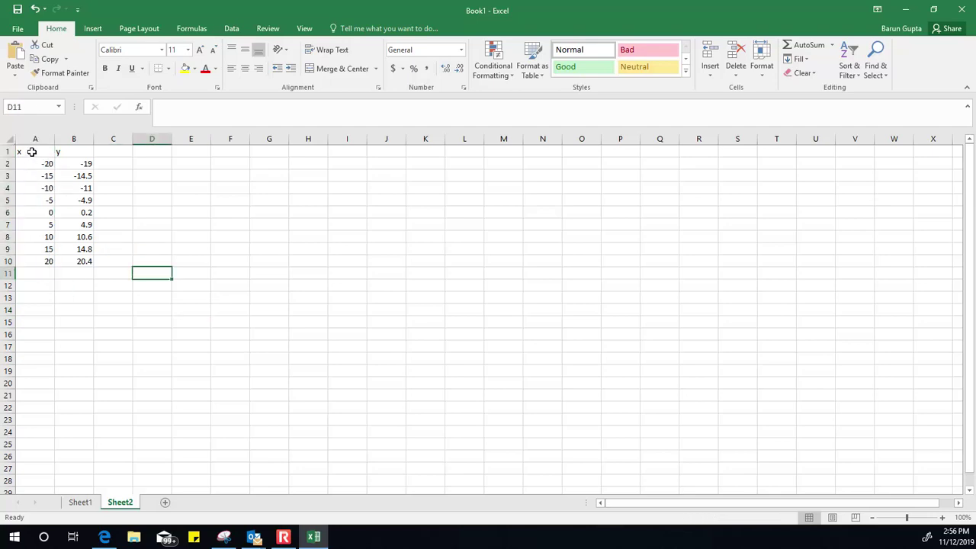
drag(30, 150, 67, 261)
click(94, 30)
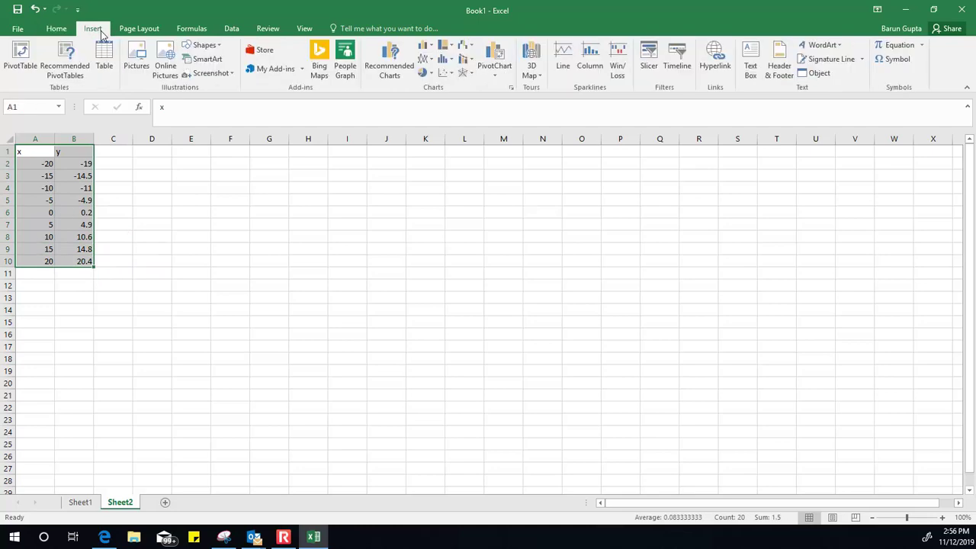
click(450, 74)
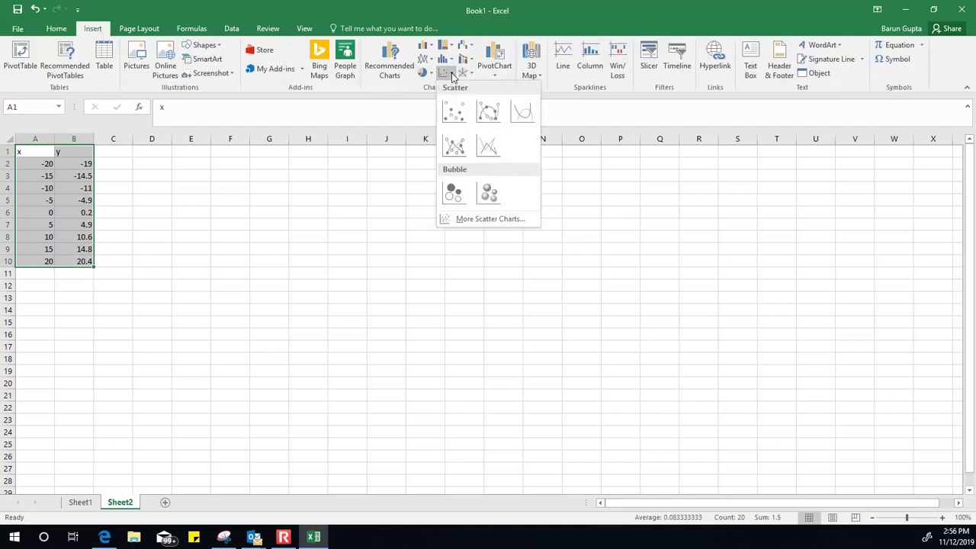
click(454, 113)
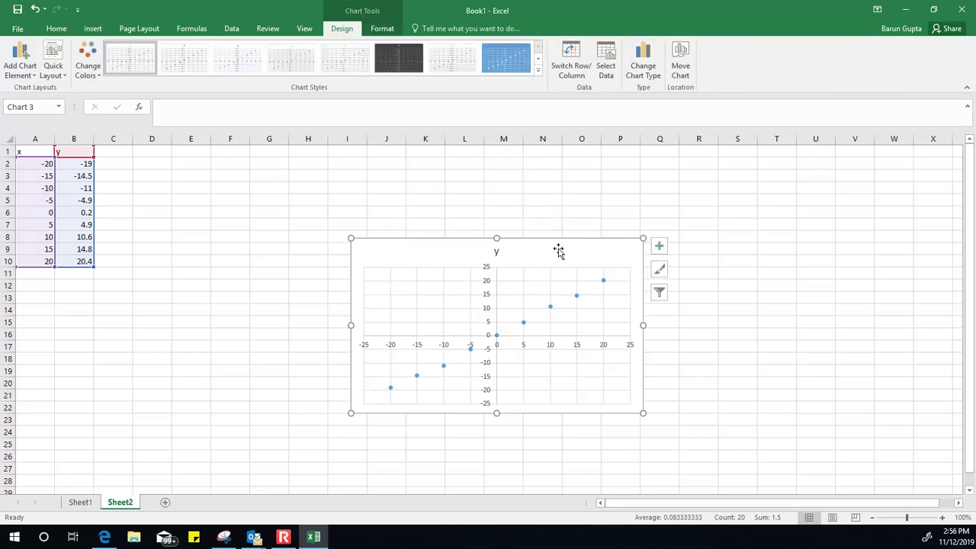
Enlarge the scatter chart by extending its upper, lower and left edges outward
drag(503, 240, 496, 175)
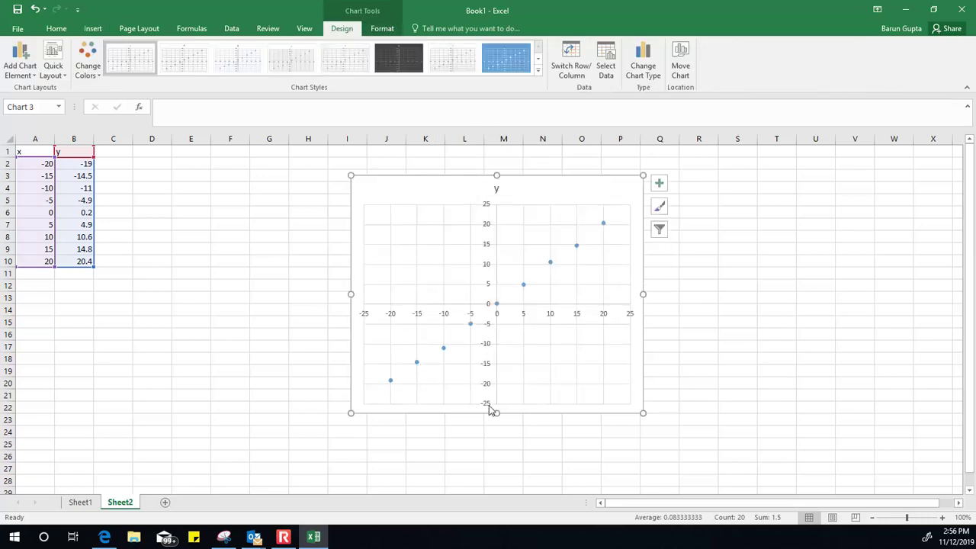
drag(499, 411, 499, 441)
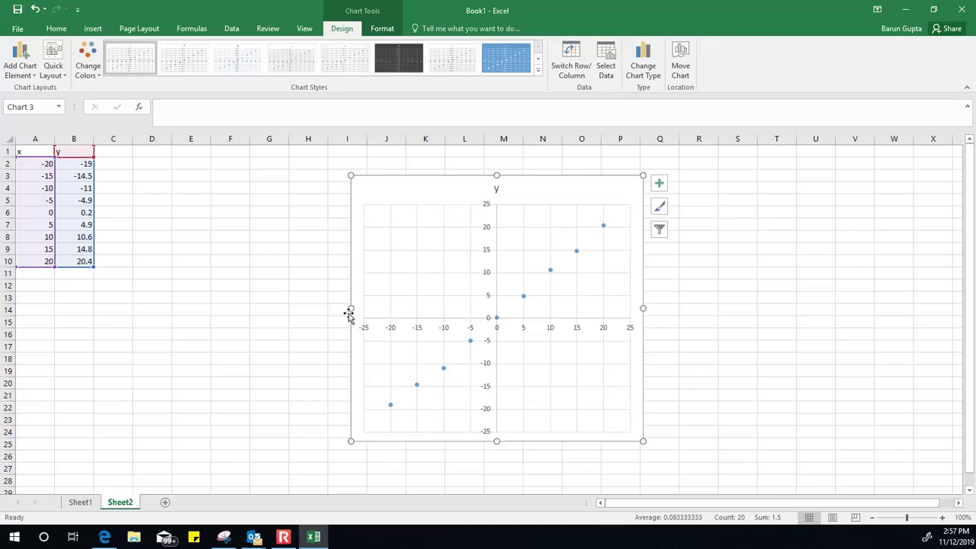
drag(349, 308, 314, 308)
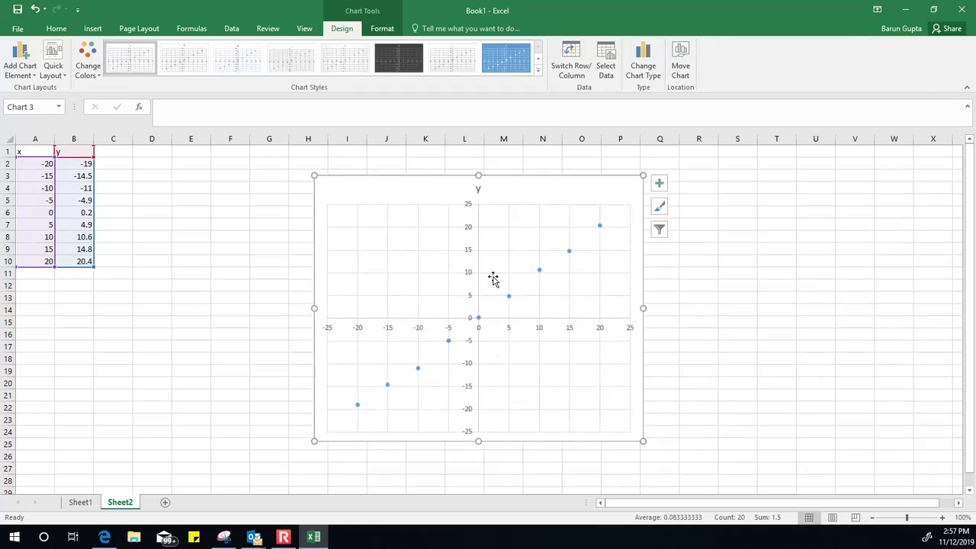
Add a linear trendline to the scatter chart and display its equation on the chart
click(21, 63)
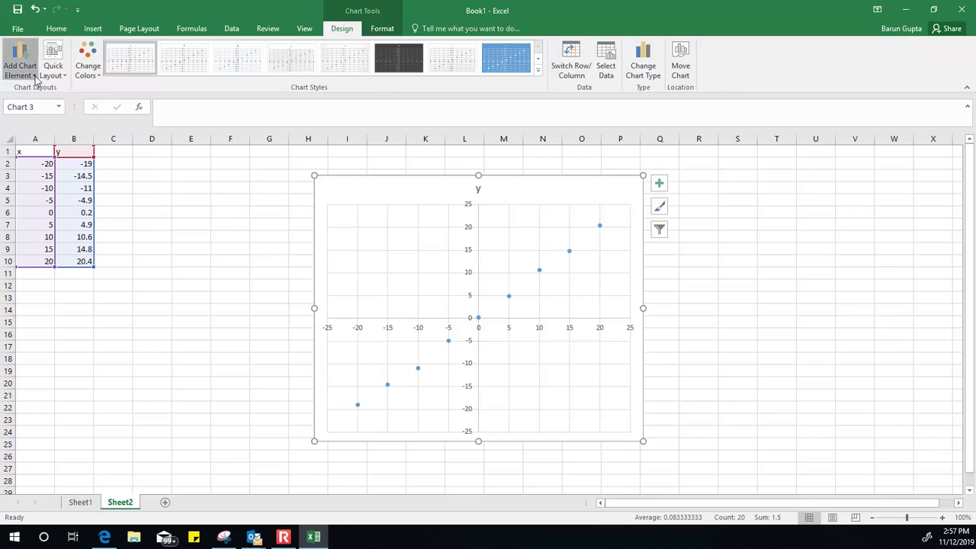
mouse_move(74, 223)
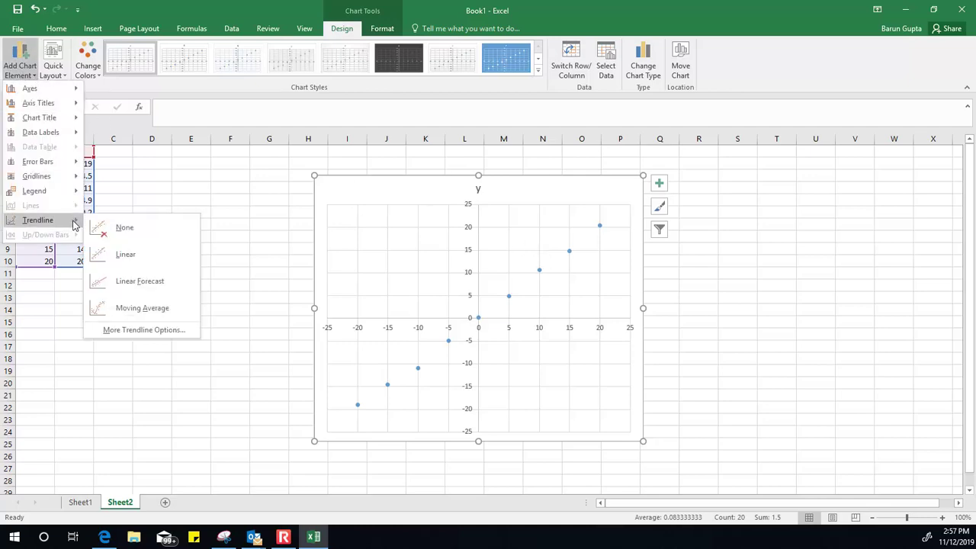
click(161, 332)
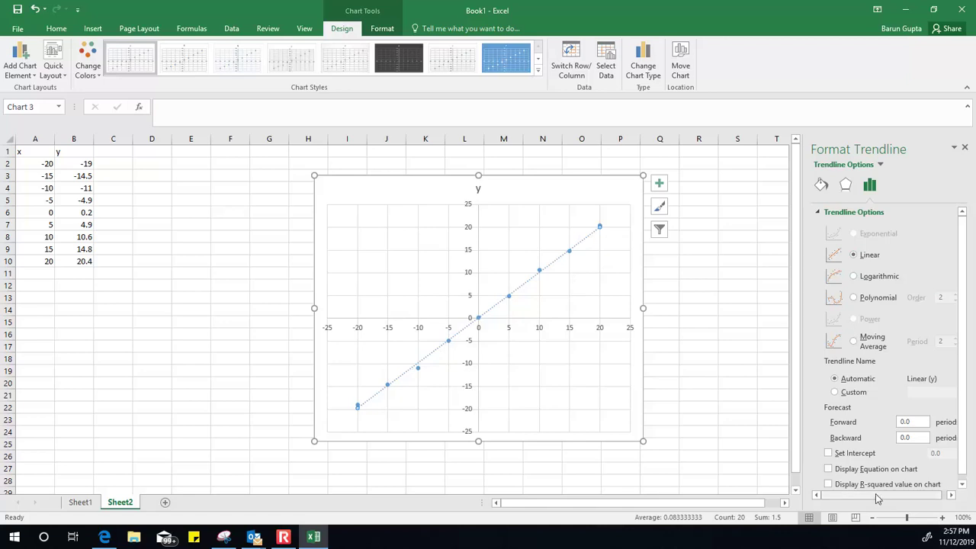
click(877, 469)
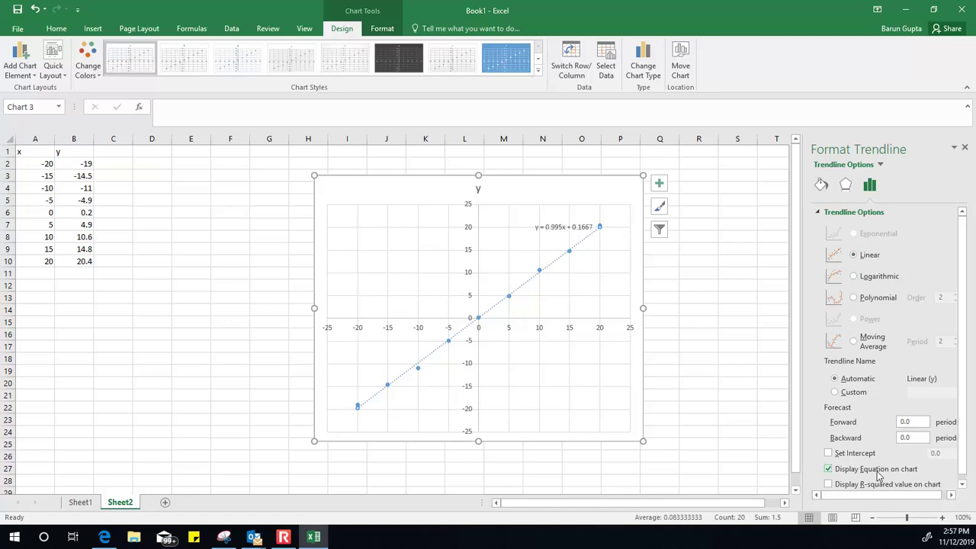
Move the trendline equation label left, clear of the data points, and deselect the chart
click(560, 227)
drag(531, 236, 503, 244)
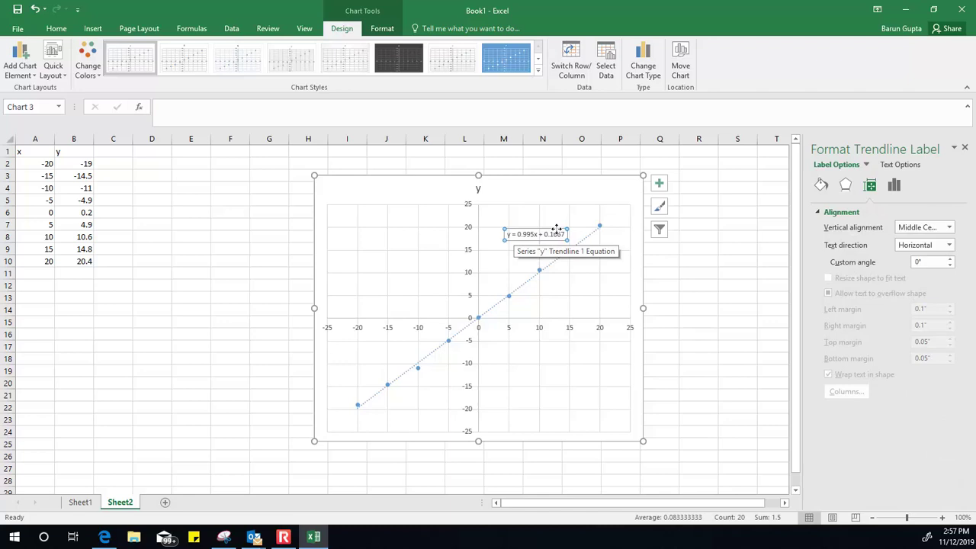
click(690, 293)
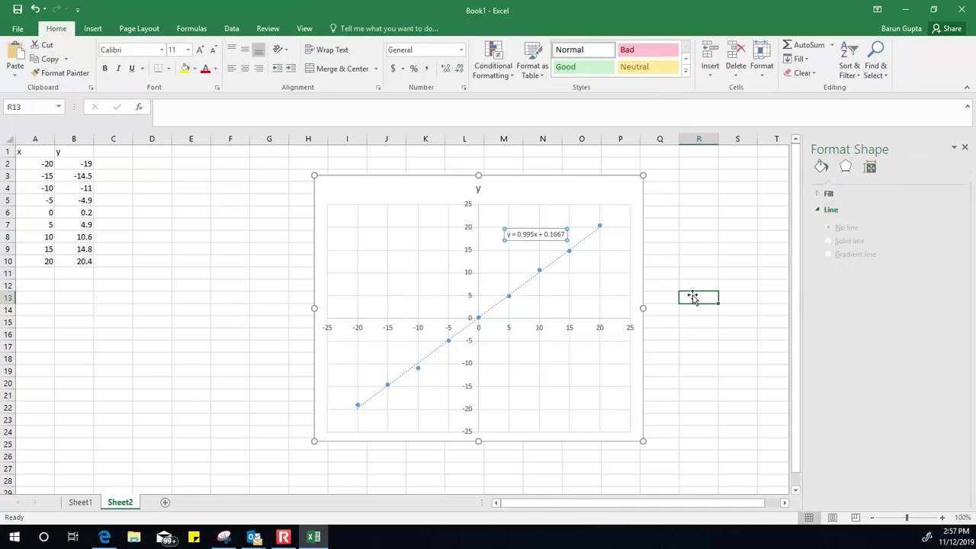
Enter the general line equation y=mx+c as text in cell R13
text(y)
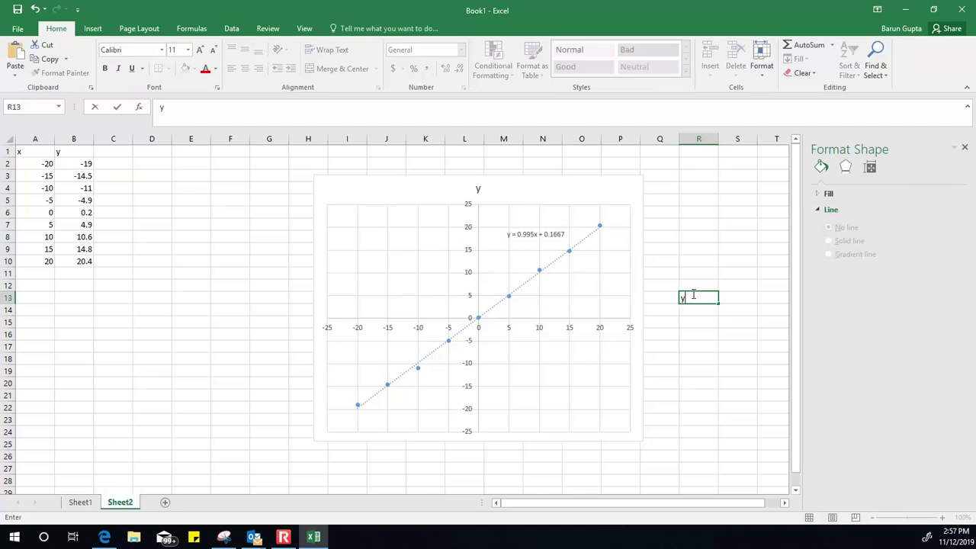
text(=mx+c)
click(702, 395)
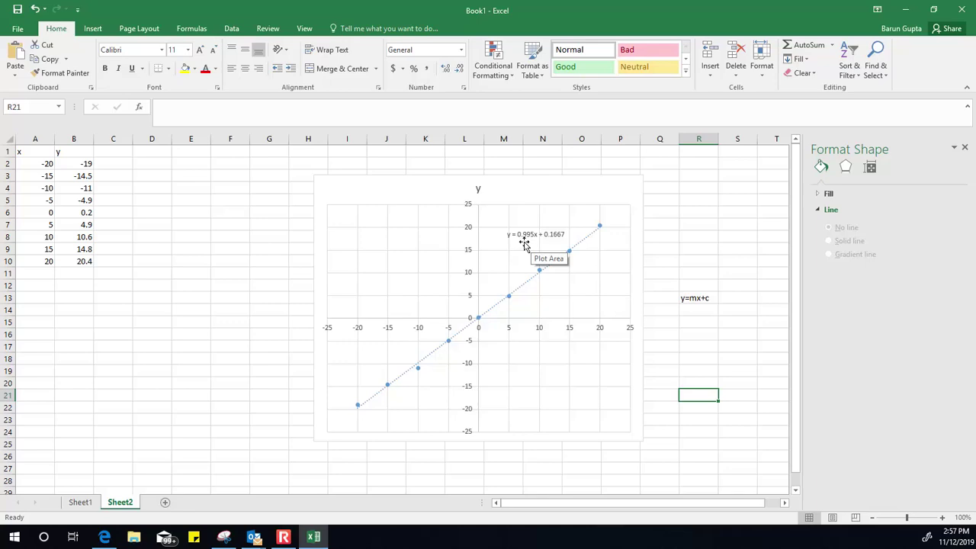
Note the trendline's slope as "slope =0.995" in cell R9 and close the Format Shape pane
click(692, 252)
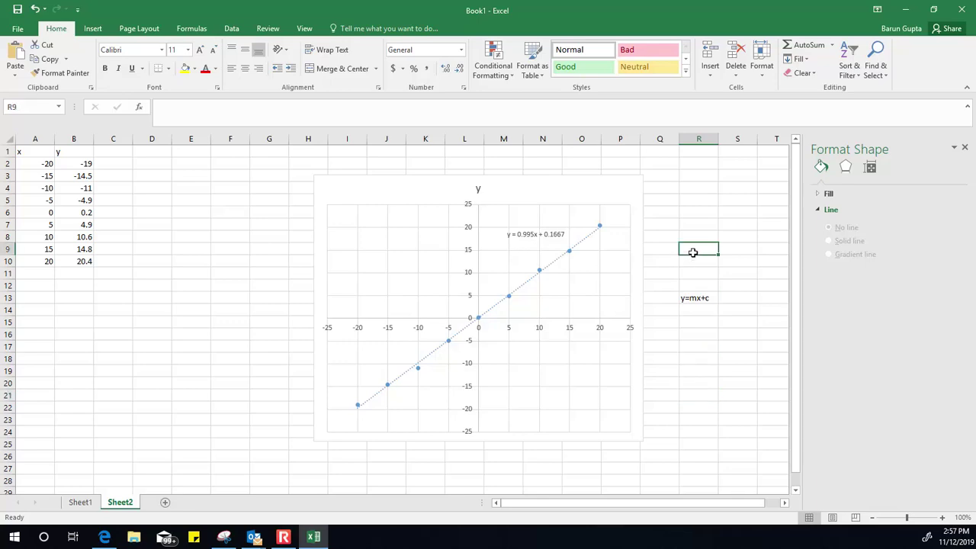
text(slope =)
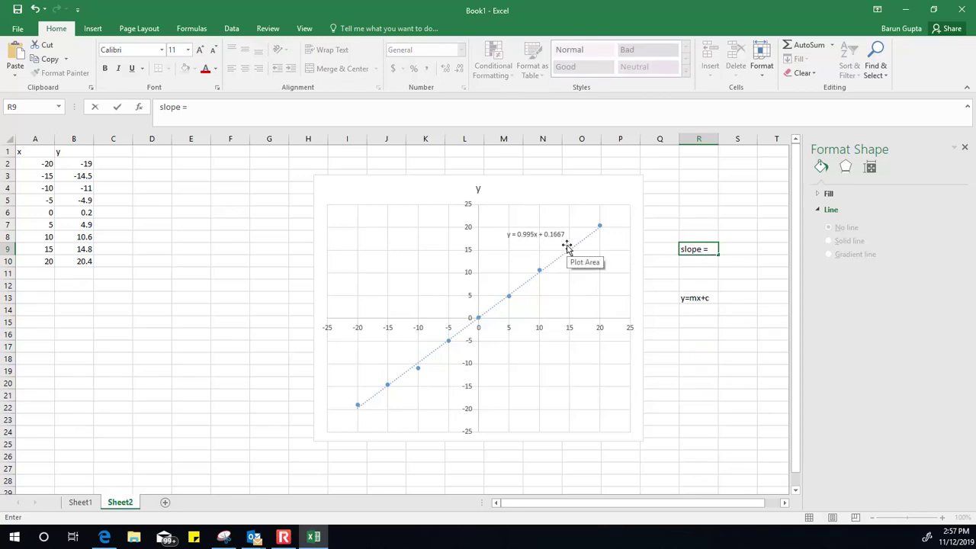
text(0.995)
click(715, 379)
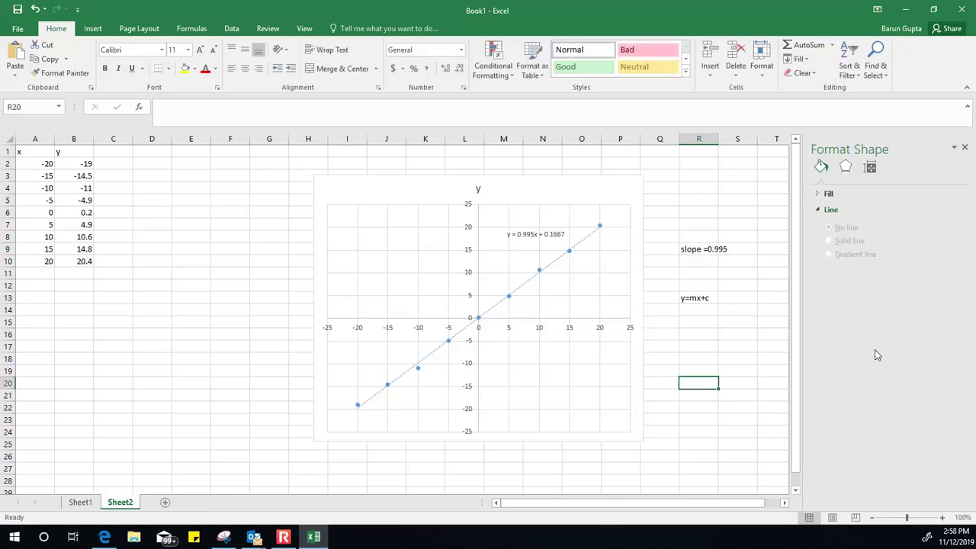
click(963, 148)
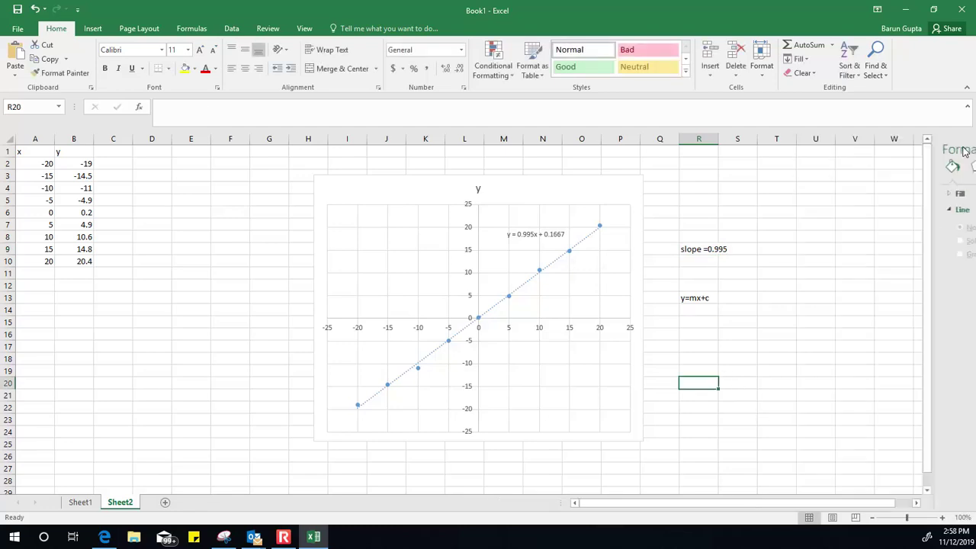
Add the column header y1 in cell C1, beside the y data
click(85, 163)
drag(85, 163, 93, 265)
click(109, 154)
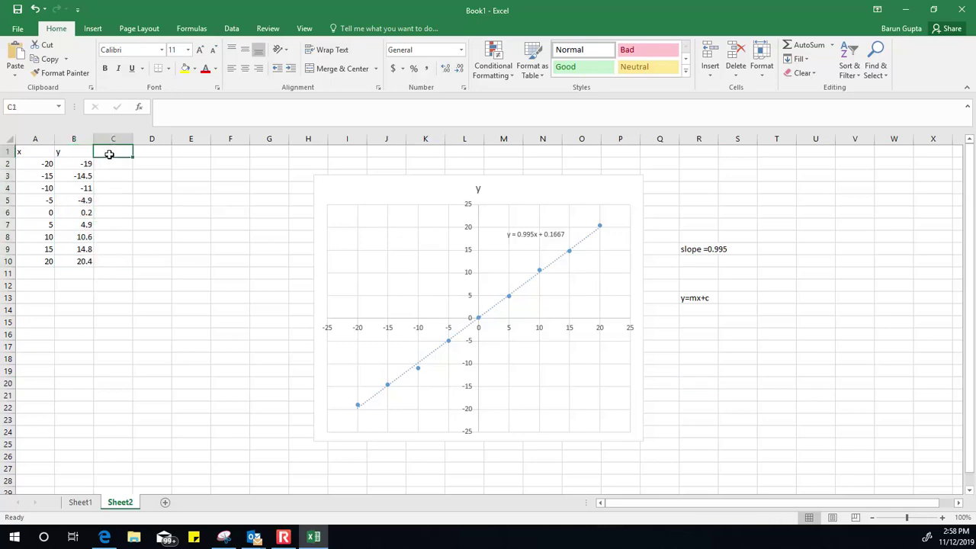
click(76, 163)
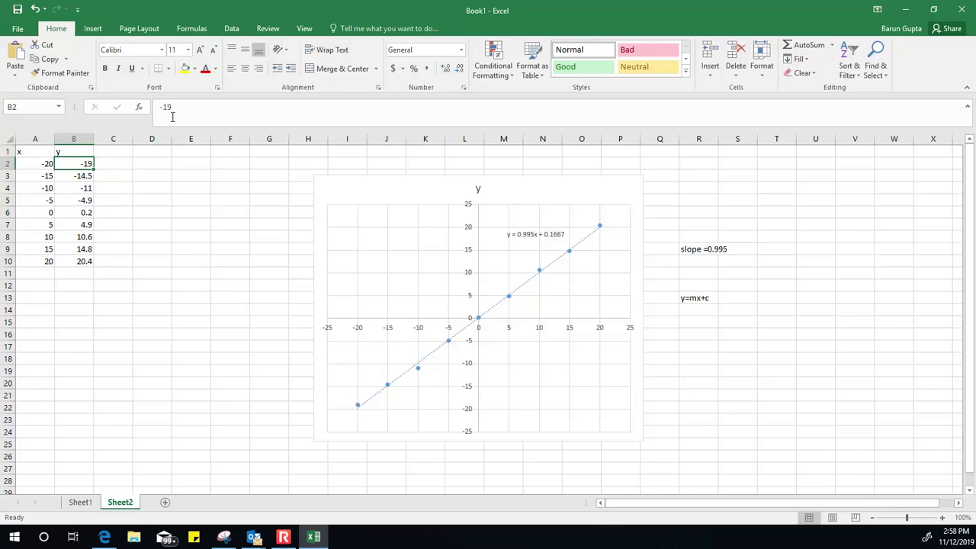
click(115, 151)
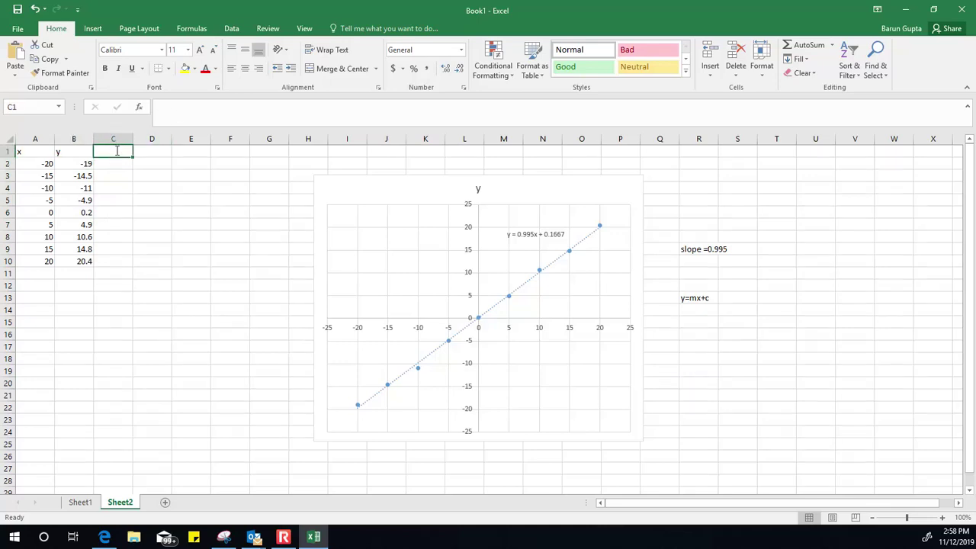
text(y1)
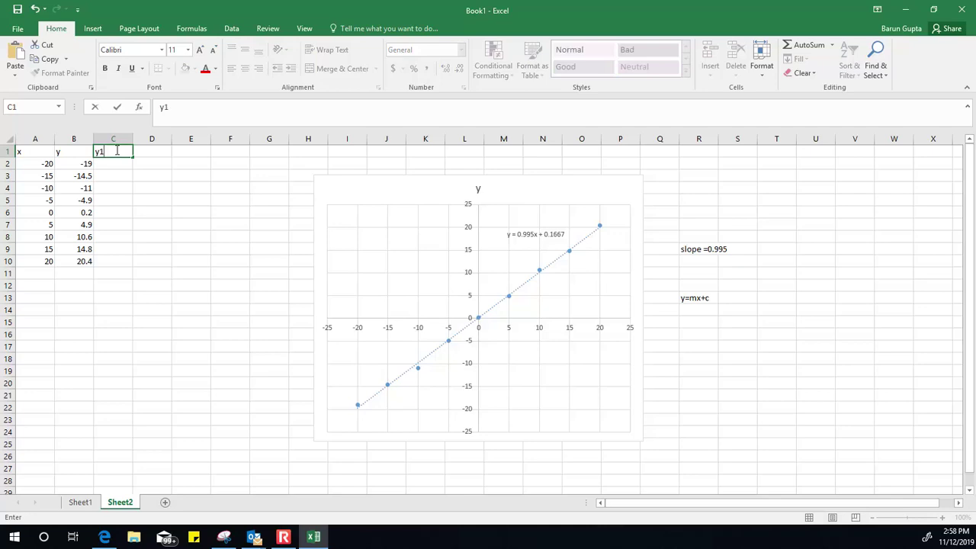
Calculate y1 as four times y with =B2*4 in C2 and fill the formula down to C10
click(115, 165)
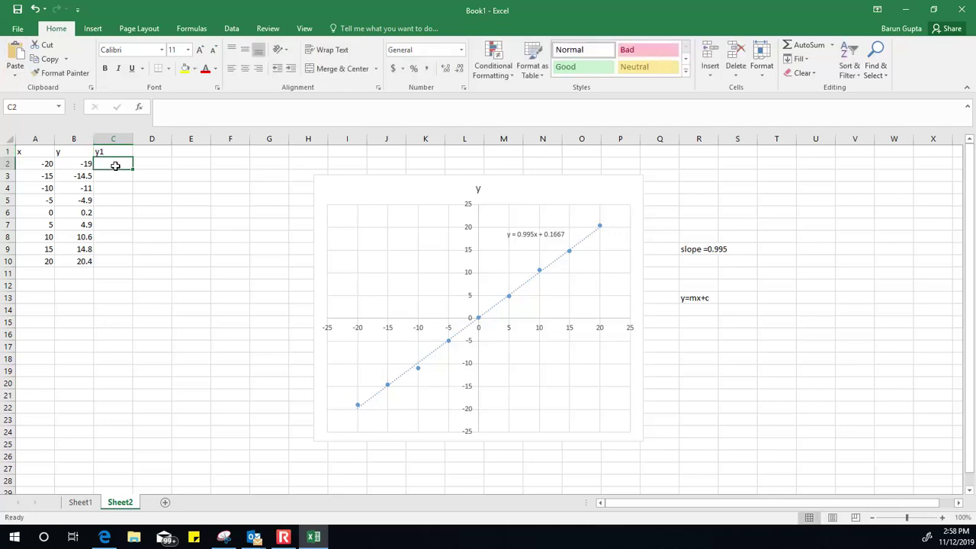
text(=)
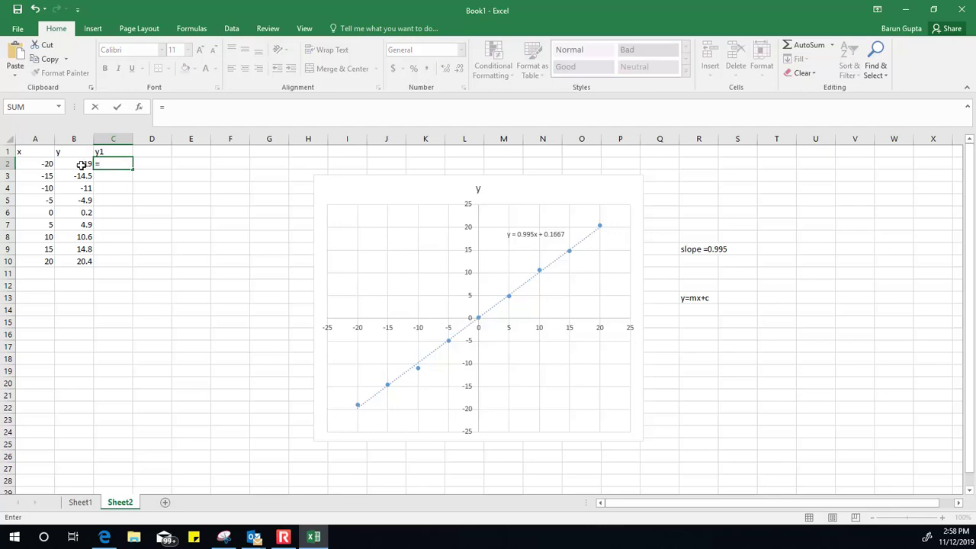
click(81, 165)
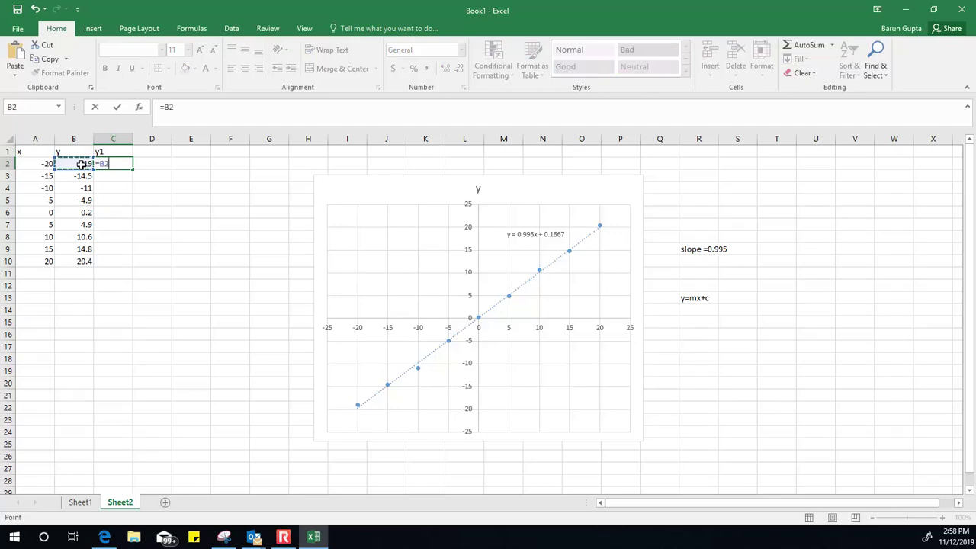
text(*4)
key(Return)
click(122, 165)
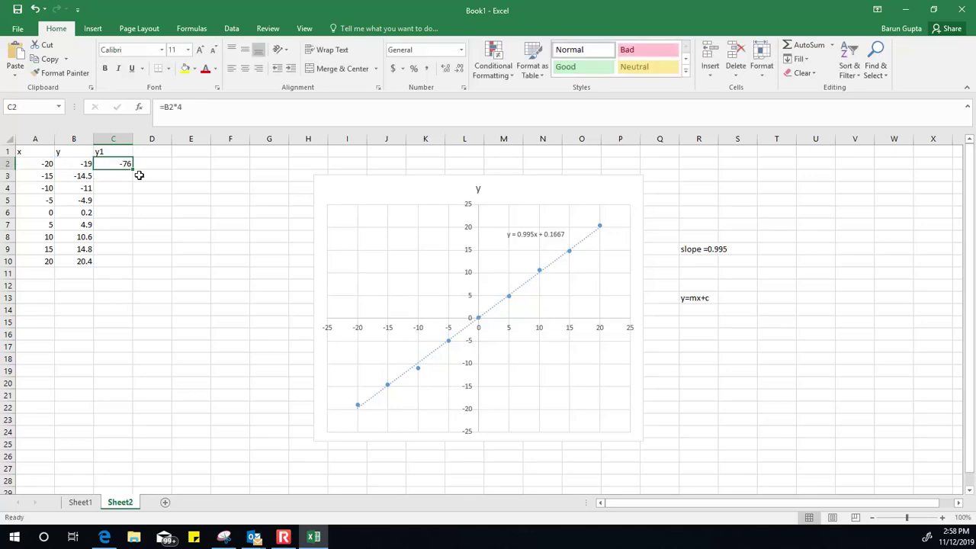
double_click(133, 169)
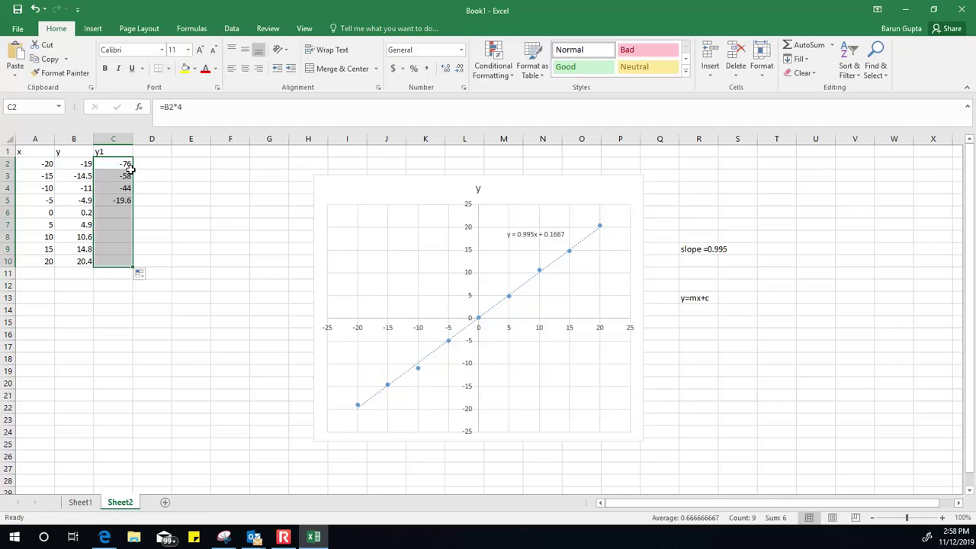
click(192, 248)
drag(27, 152, 35, 260)
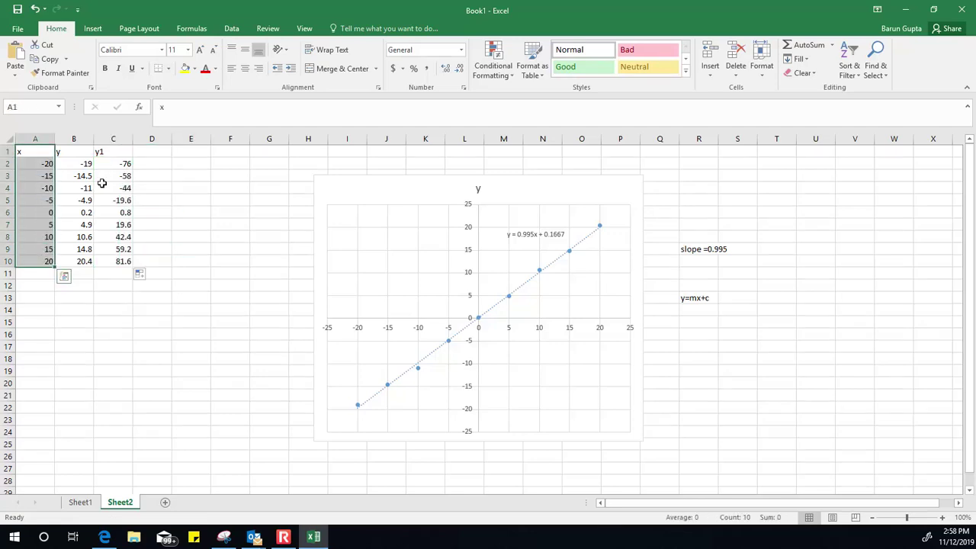
drag(115, 152, 121, 274)
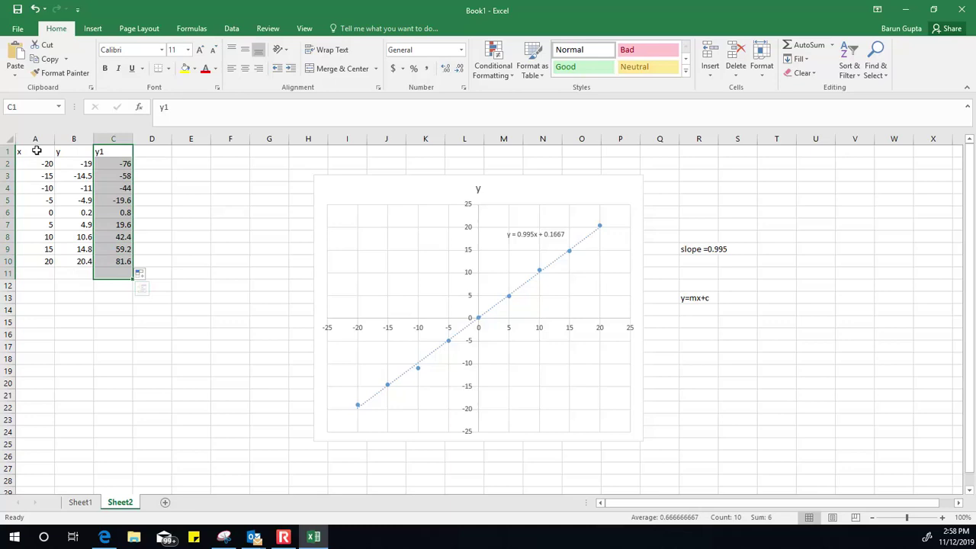
drag(36, 150, 114, 261)
click(192, 237)
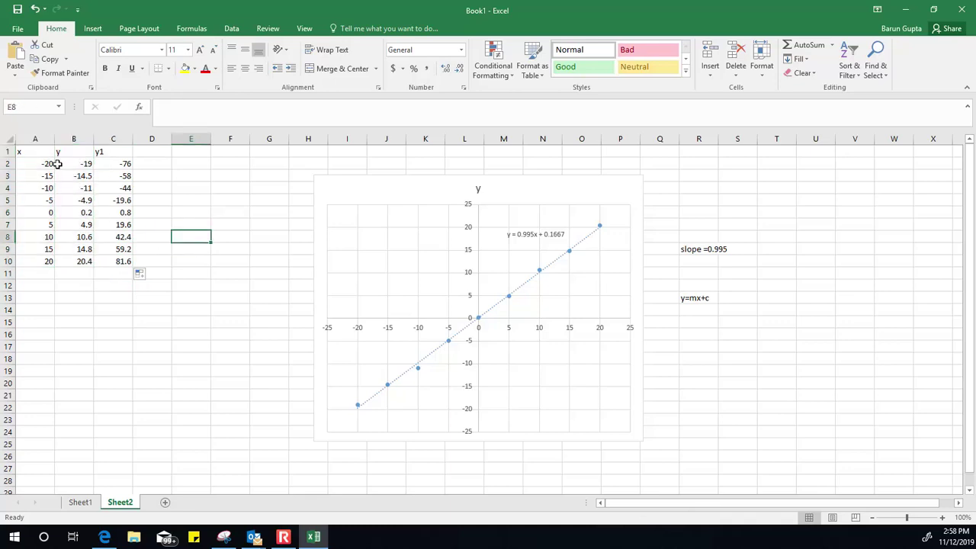
Insert a markers-only scatter chart of y1 against x from A1:A10 and C1:C10, and place it right of the y chart
drag(24, 152, 46, 260)
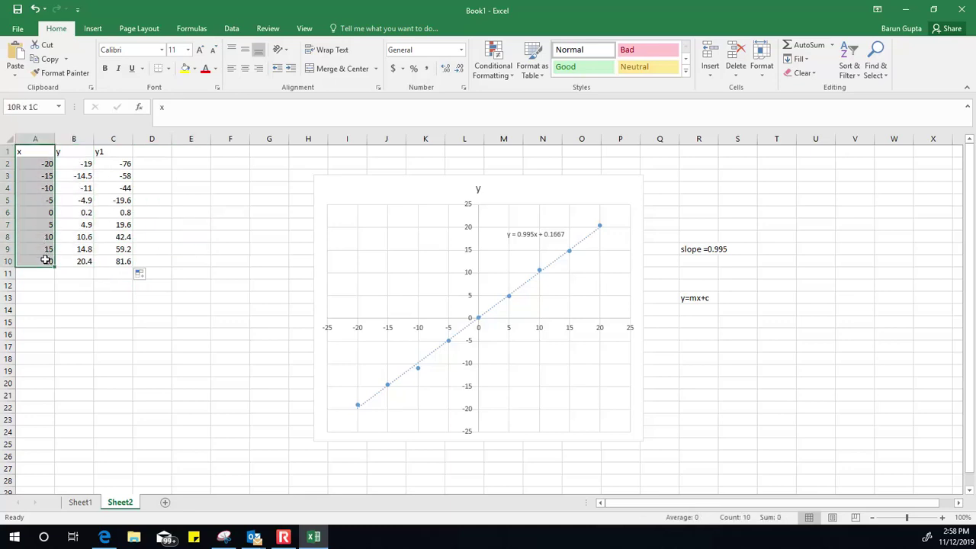
drag(114, 152, 120, 260)
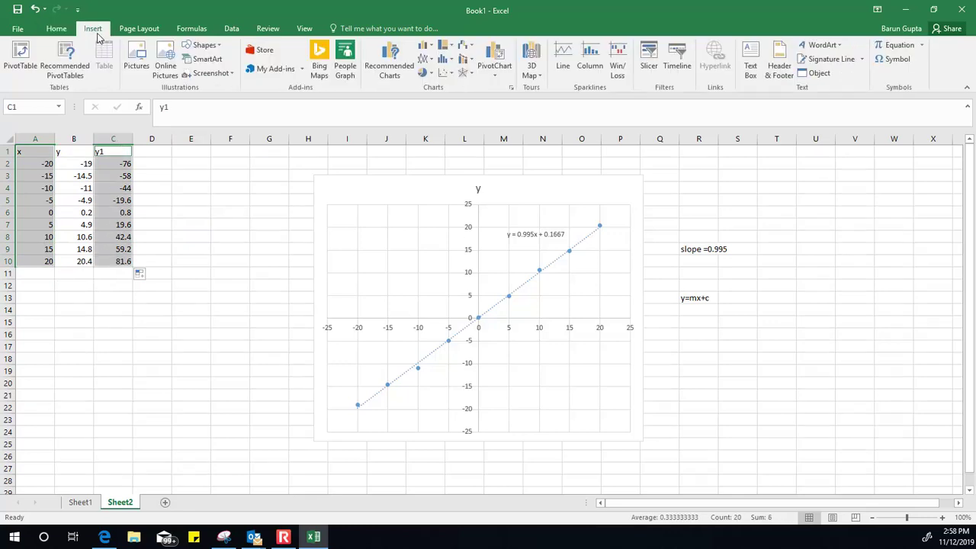
click(450, 74)
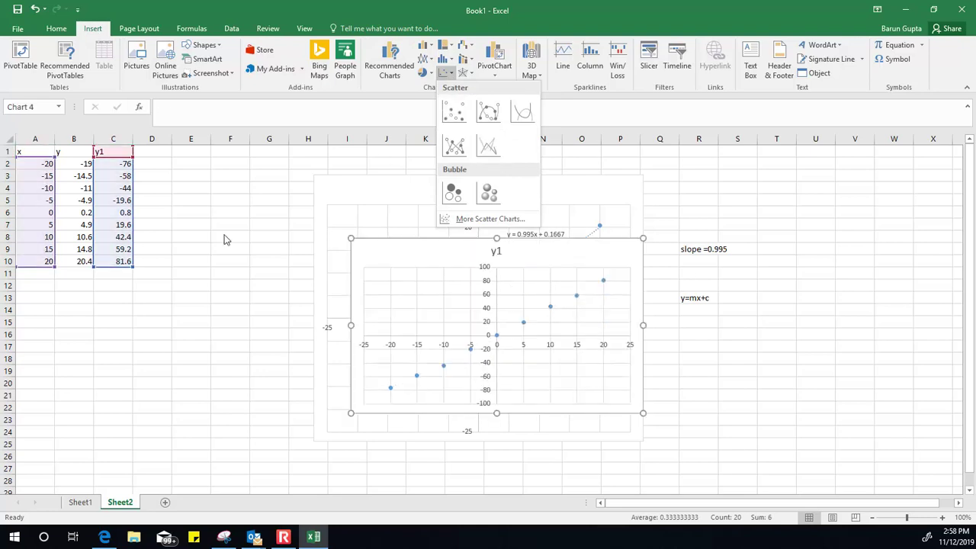
click(454, 112)
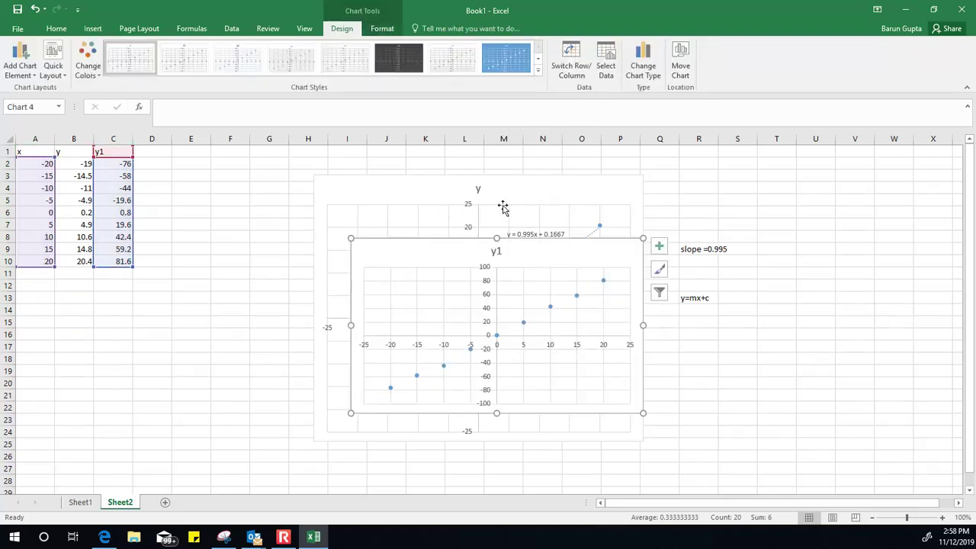
drag(547, 248, 873, 164)
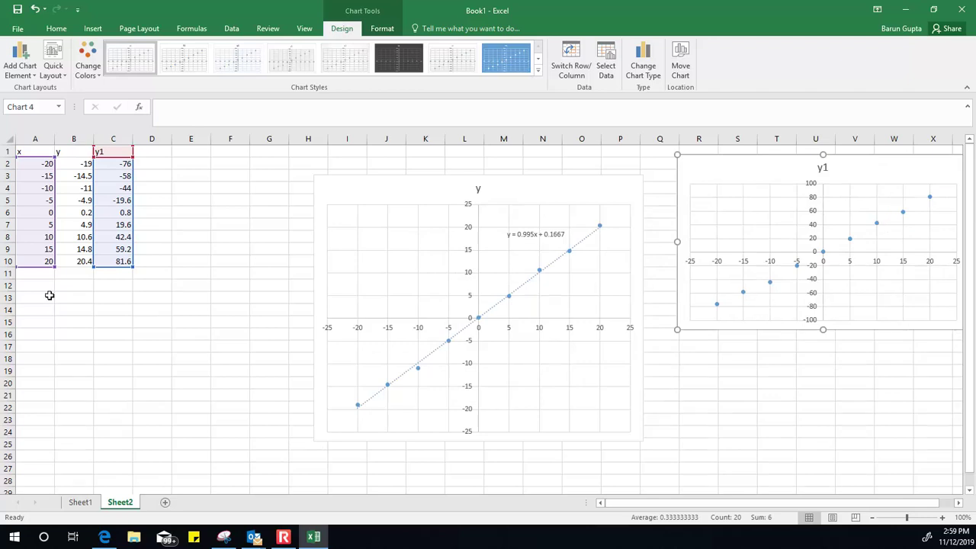
Add a y2 column with its header in D1 and the formula =C2+5 filled from D2 down to D10
click(148, 151)
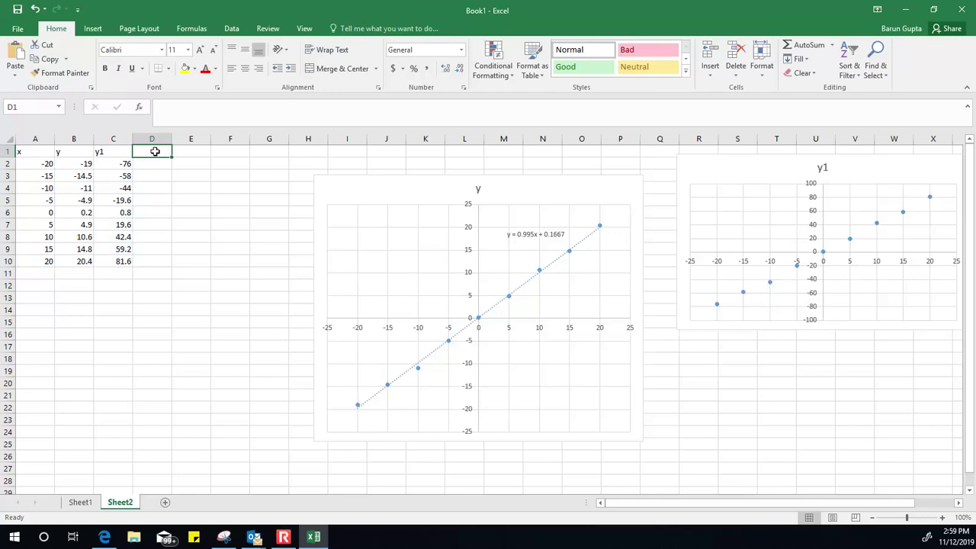
text(y2)
click(152, 163)
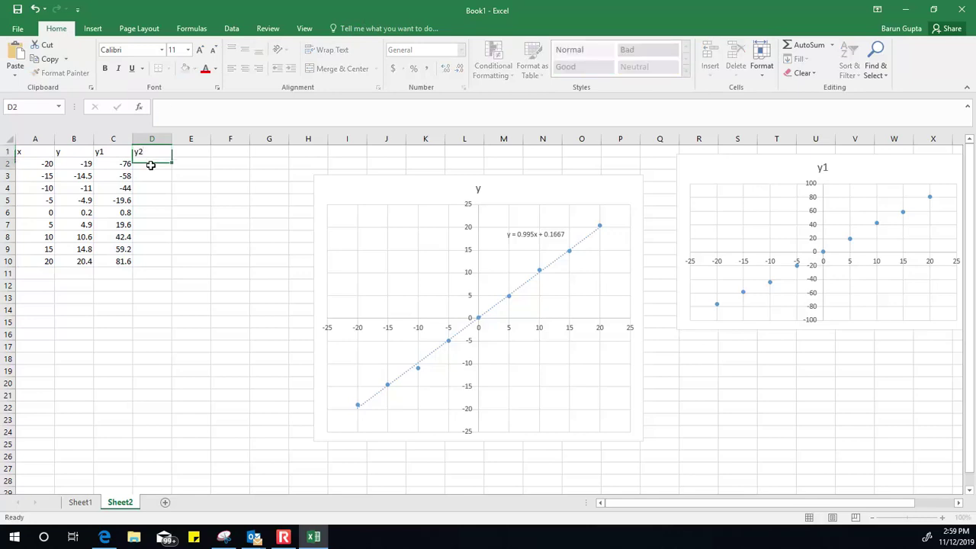
text(=)
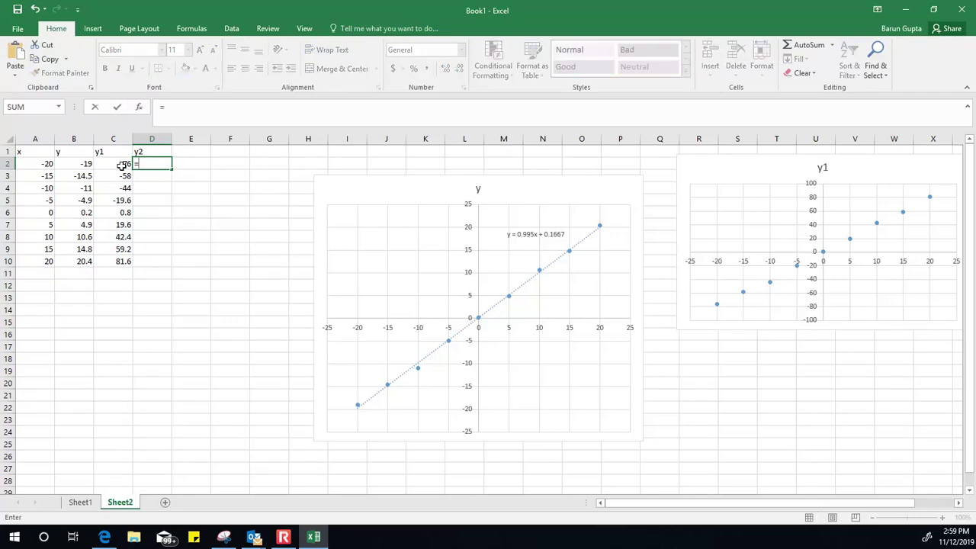
click(121, 164)
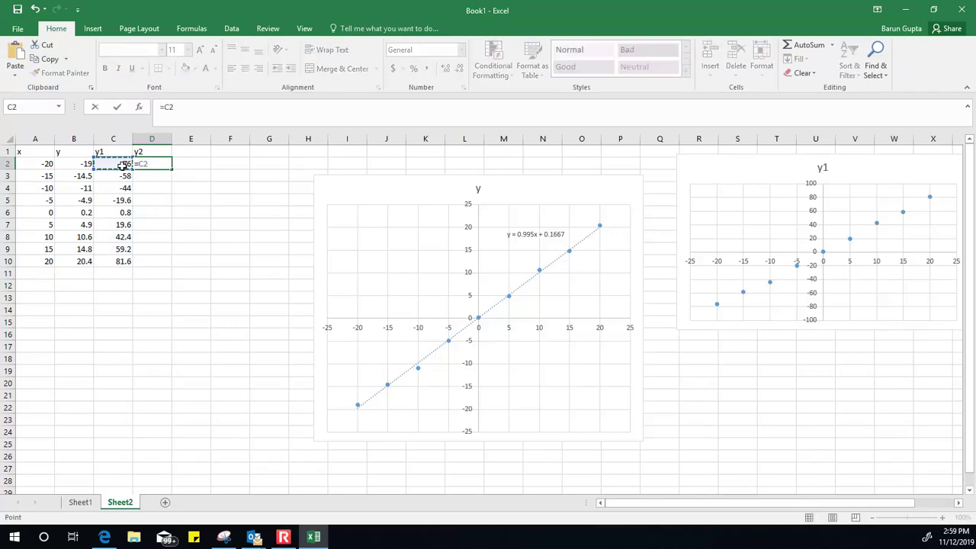
text(+5)
key(Return)
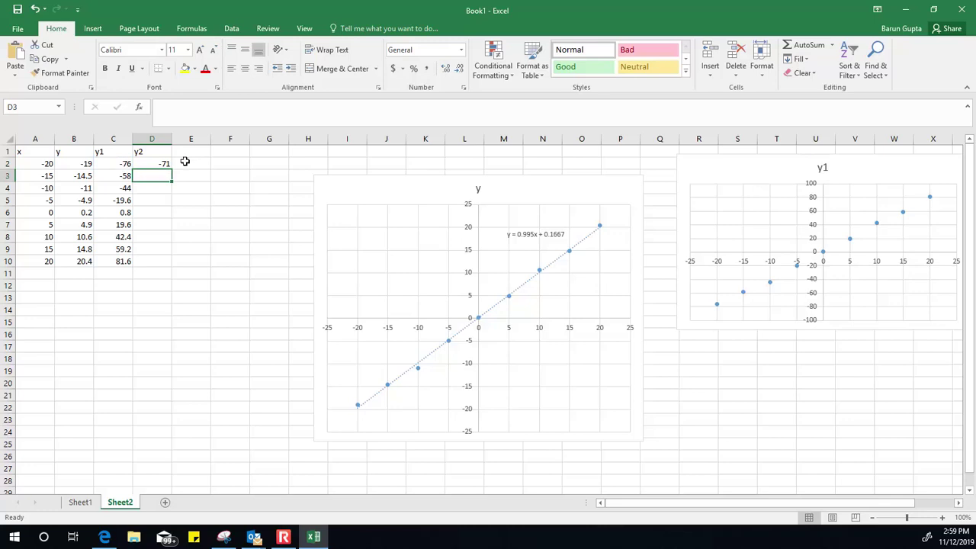
click(168, 163)
double_click(172, 169)
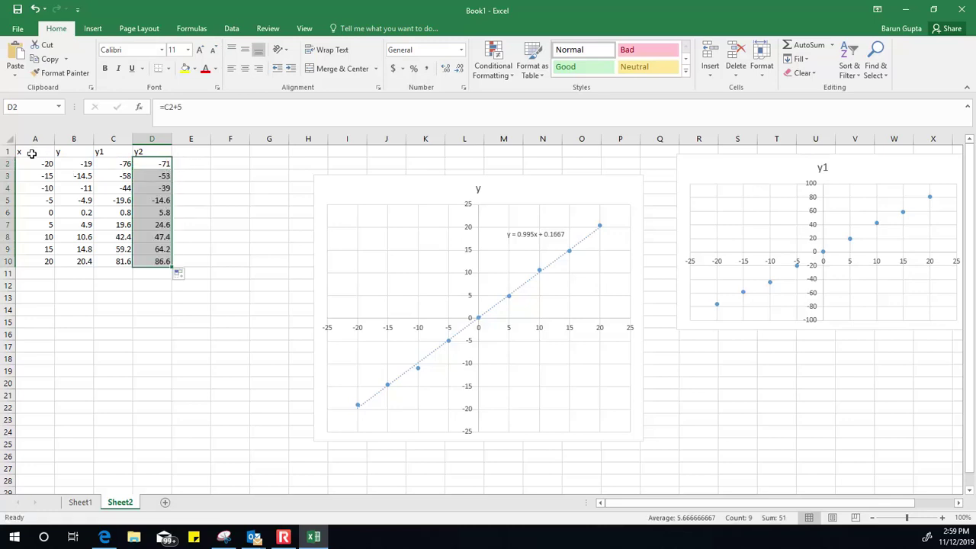
drag(32, 153, 48, 255)
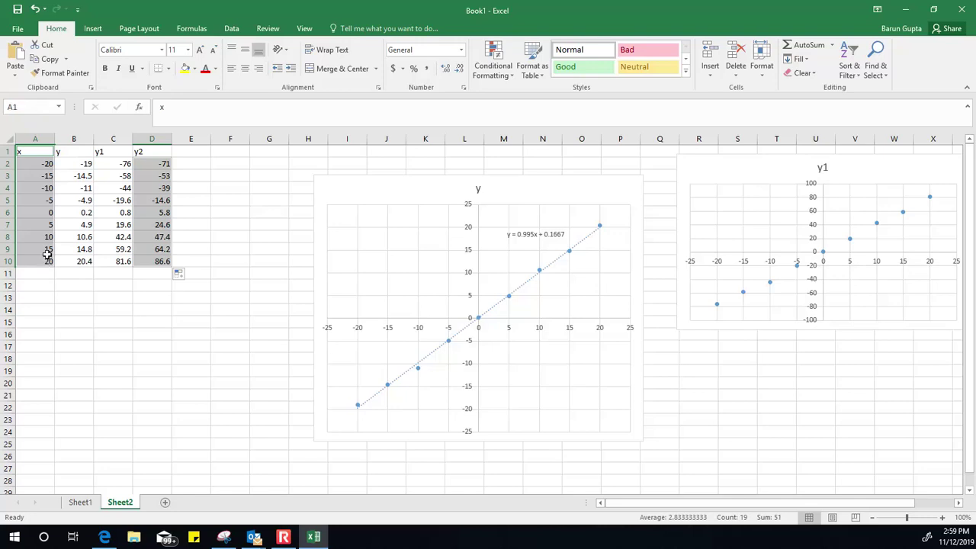
click(92, 28)
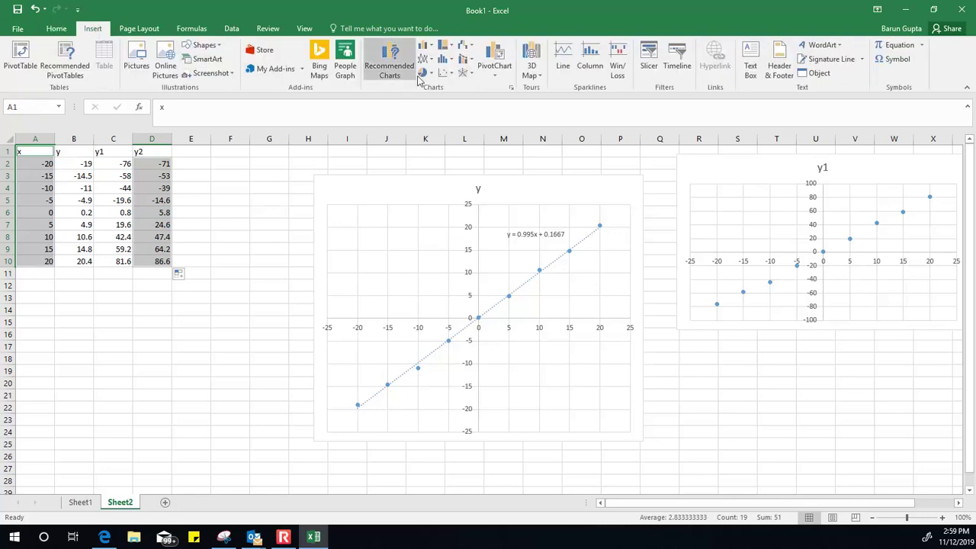
click(444, 73)
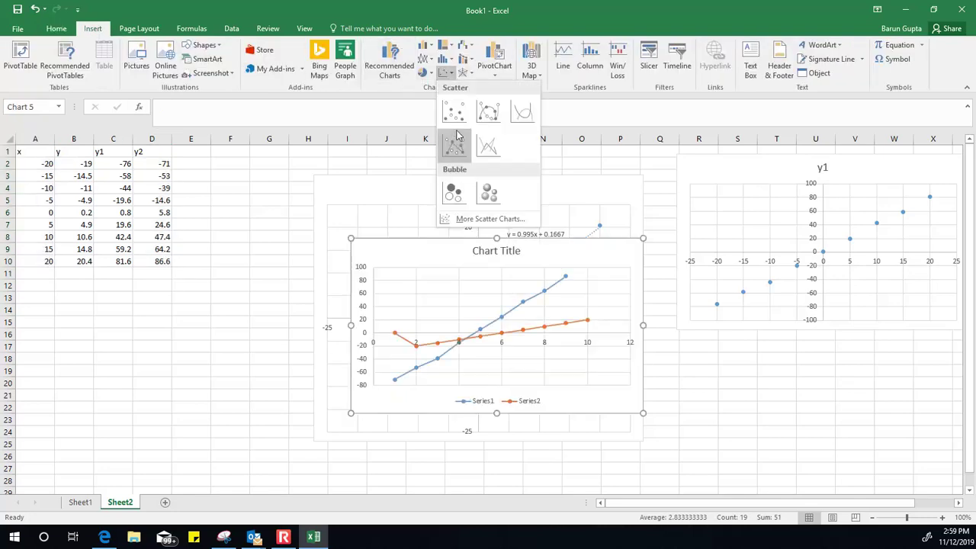
click(268, 364)
click(228, 307)
Insert a markers-only scatter chart of y2 against x from A1:A10 and D1:D10
drag(38, 163, 51, 262)
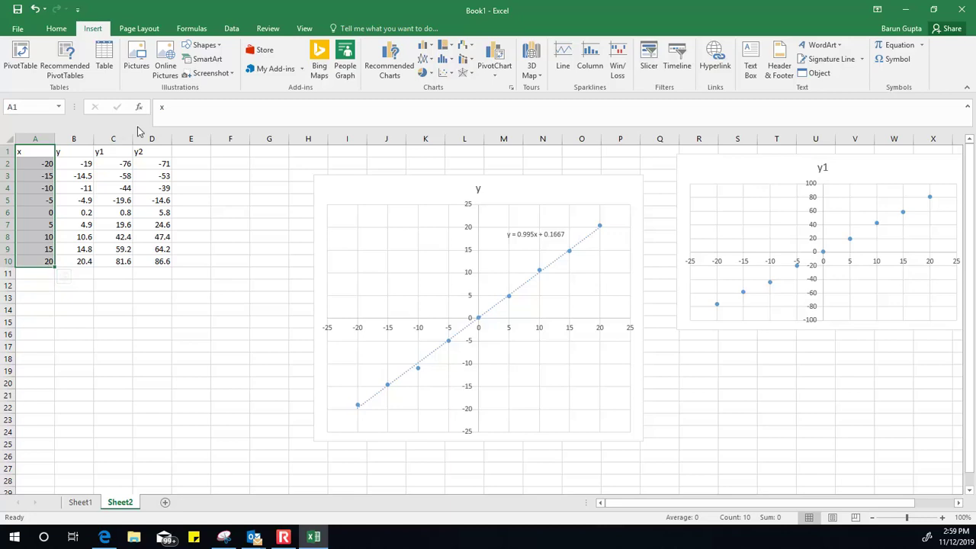
ctrl+drag(152, 152, 153, 260)
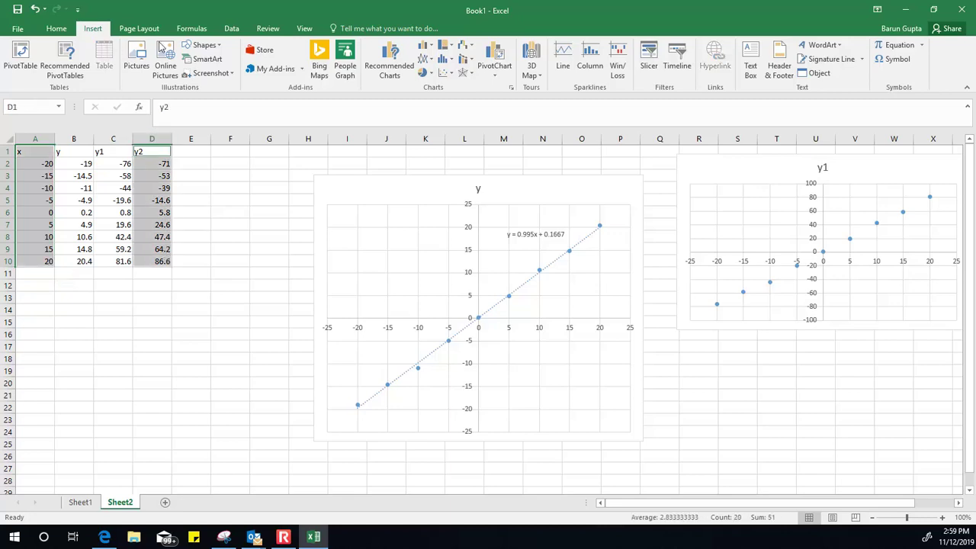
click(454, 76)
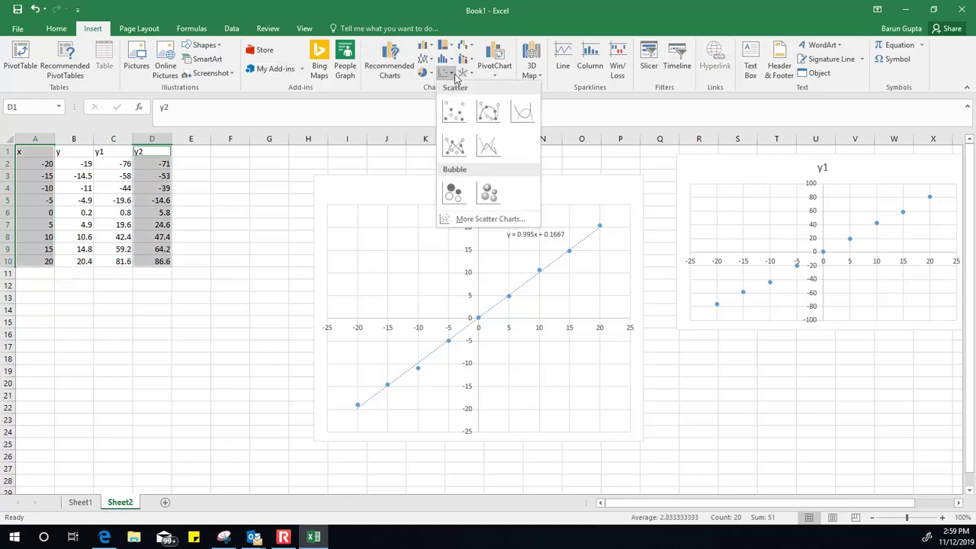
click(454, 112)
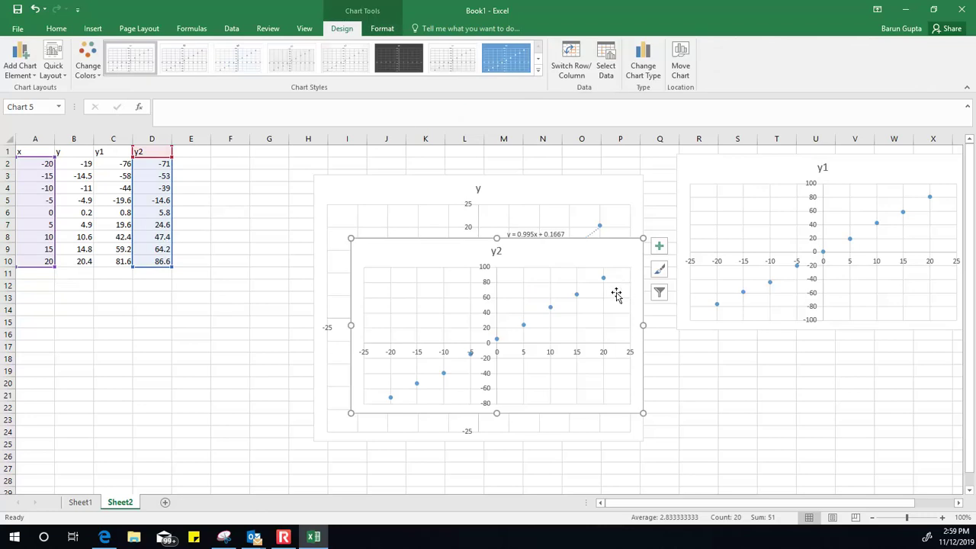
Change the y2 formula in D2 to =C2+50 and fill it down to D10
scroll(503, 335, down, 2)
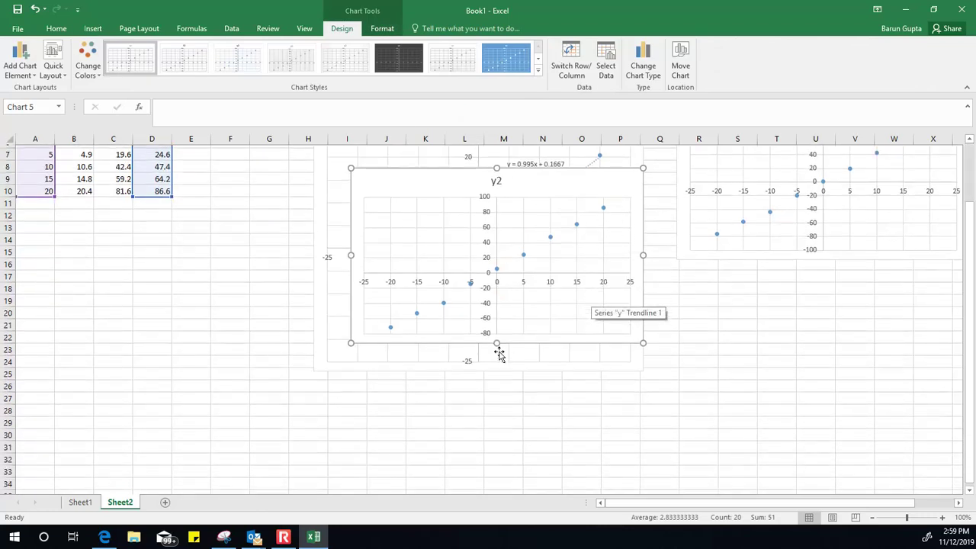
scroll(518, 305, up, 1)
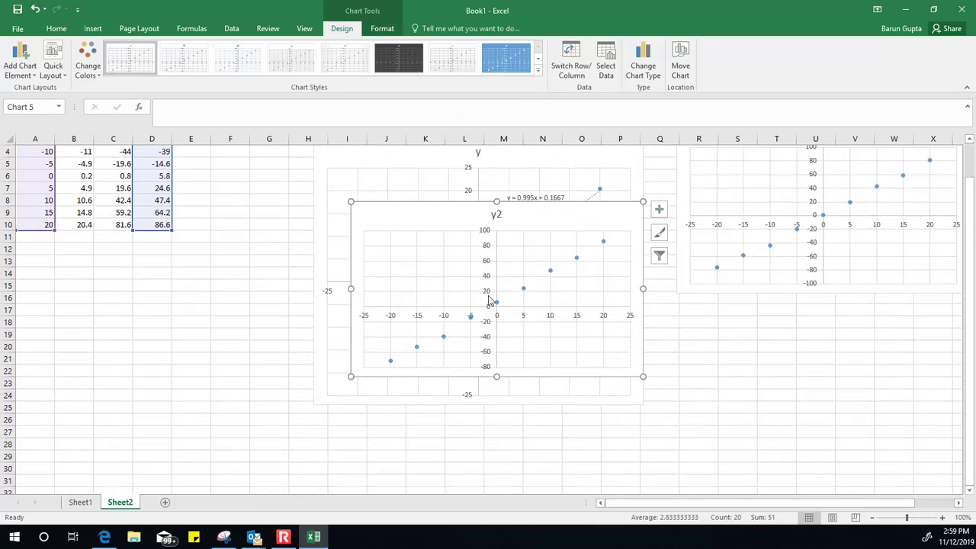
scroll(196, 241, up, 1)
click(163, 167)
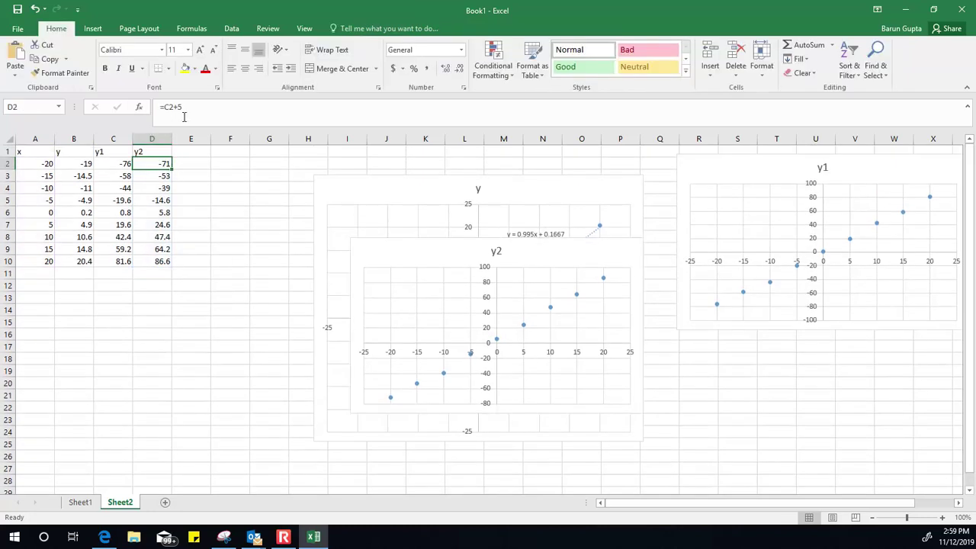
click(182, 107)
text(0)
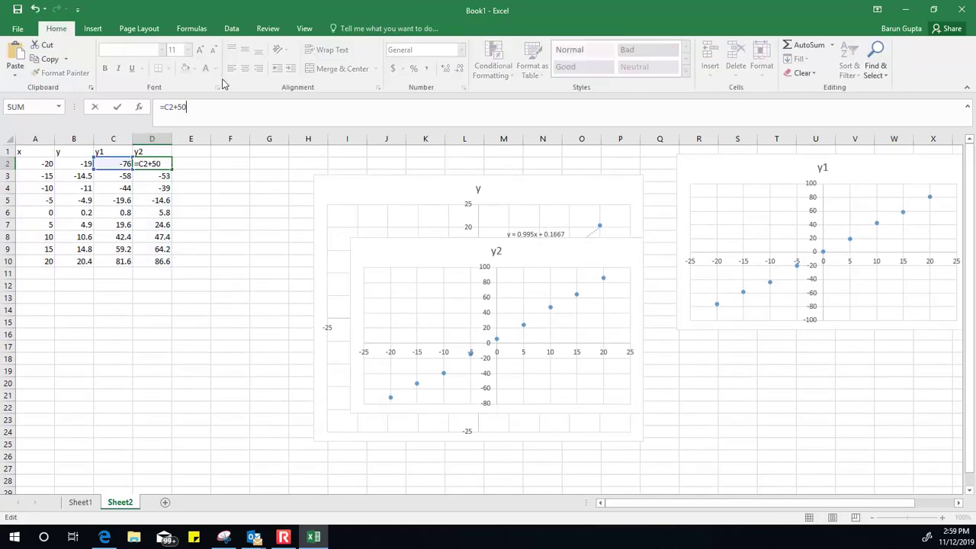
key(Return)
click(164, 162)
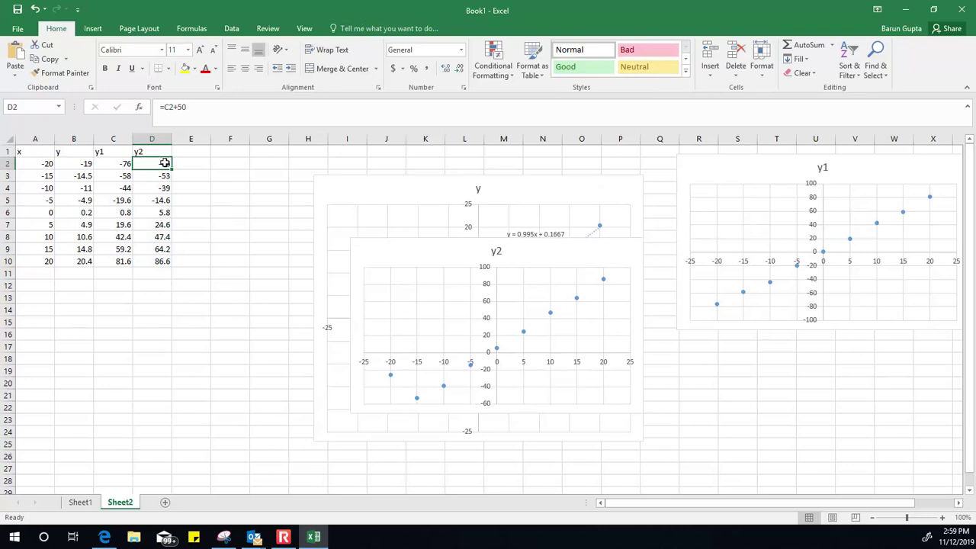
click(174, 170)
click(163, 165)
double_click(173, 170)
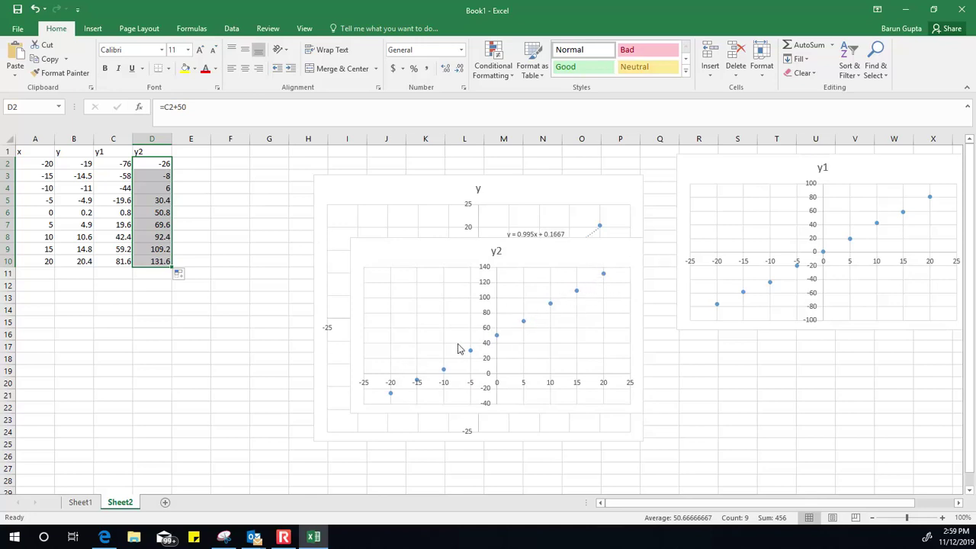
Add a linear trendline to the y2 series and display its equation on the chart
click(524, 326)
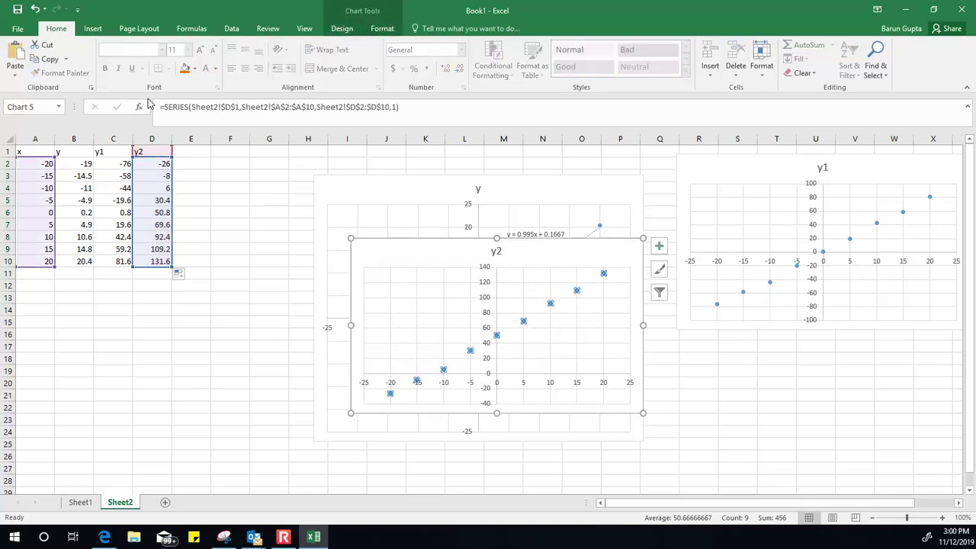
click(660, 246)
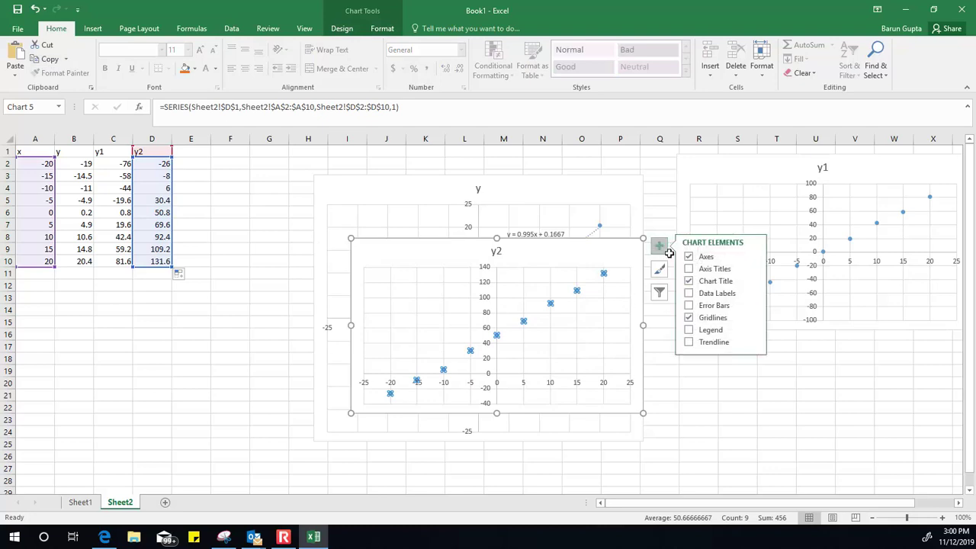
click(712, 343)
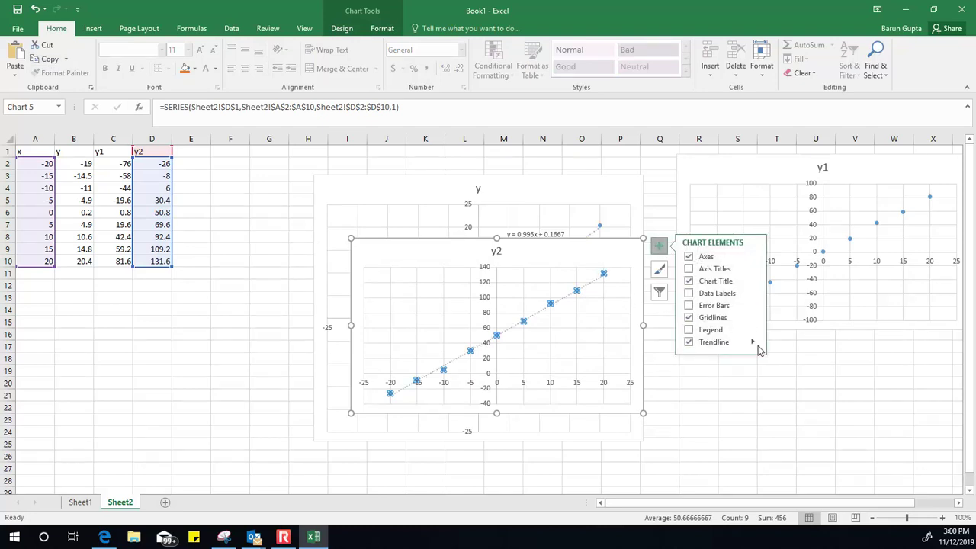
click(752, 343)
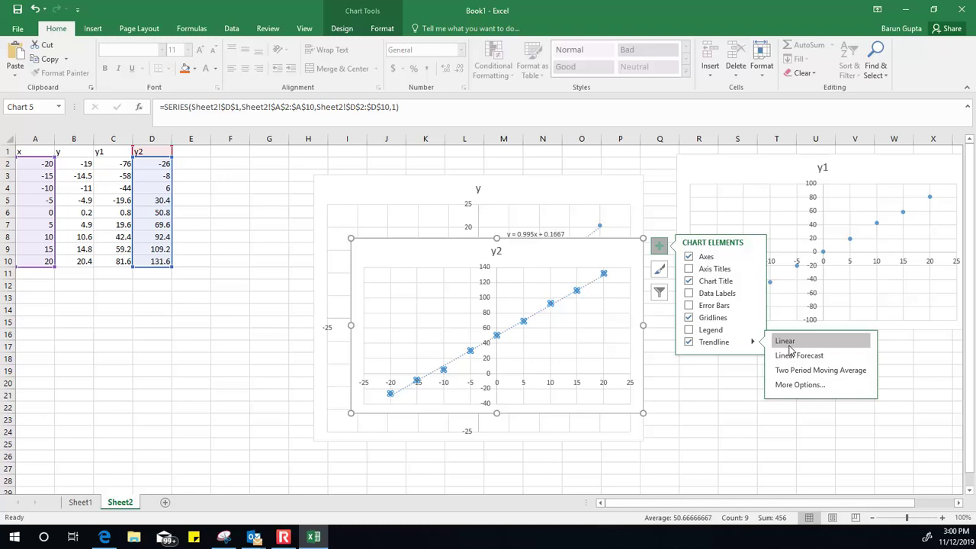
click(798, 384)
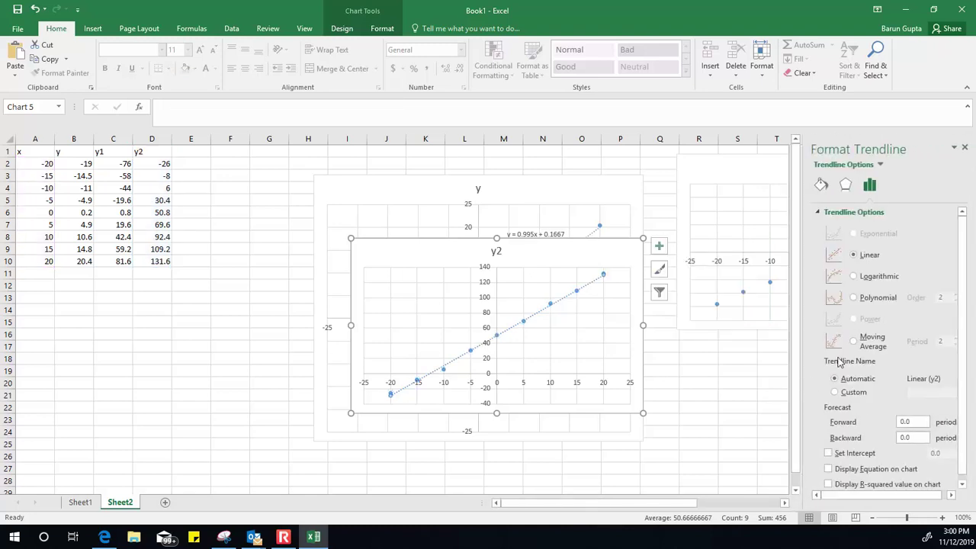
click(890, 469)
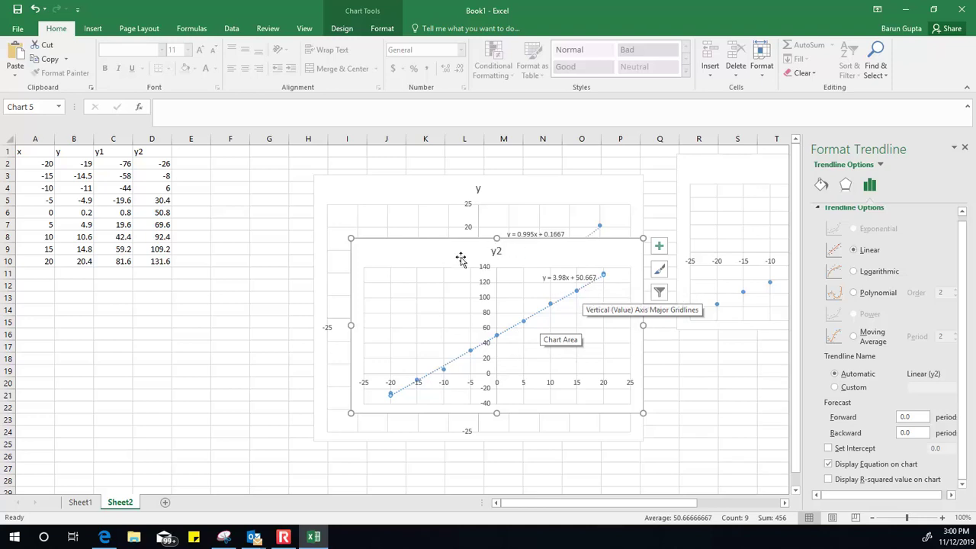
Move the y2 chart to about F12:M26 and open the formatting options of its trendline
drag(459, 257, 302, 366)
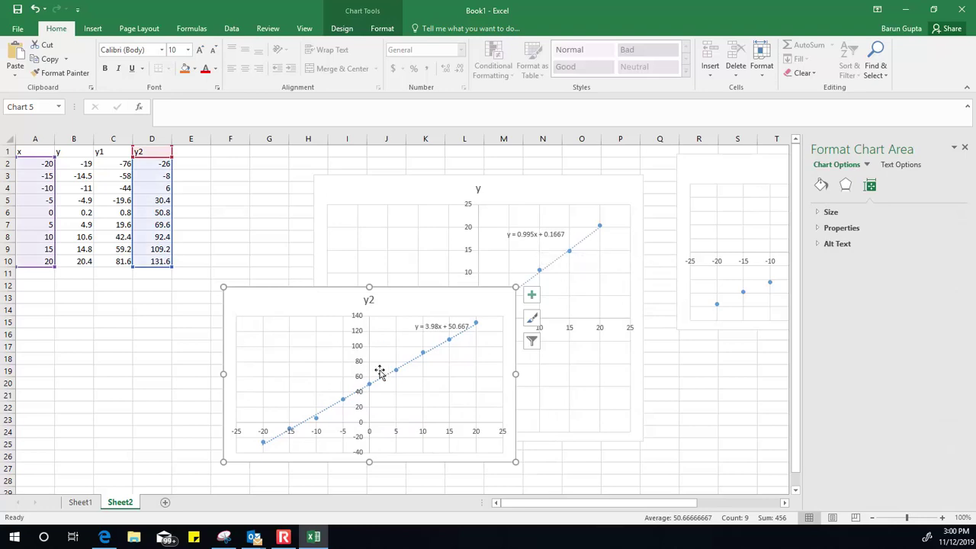
click(435, 347)
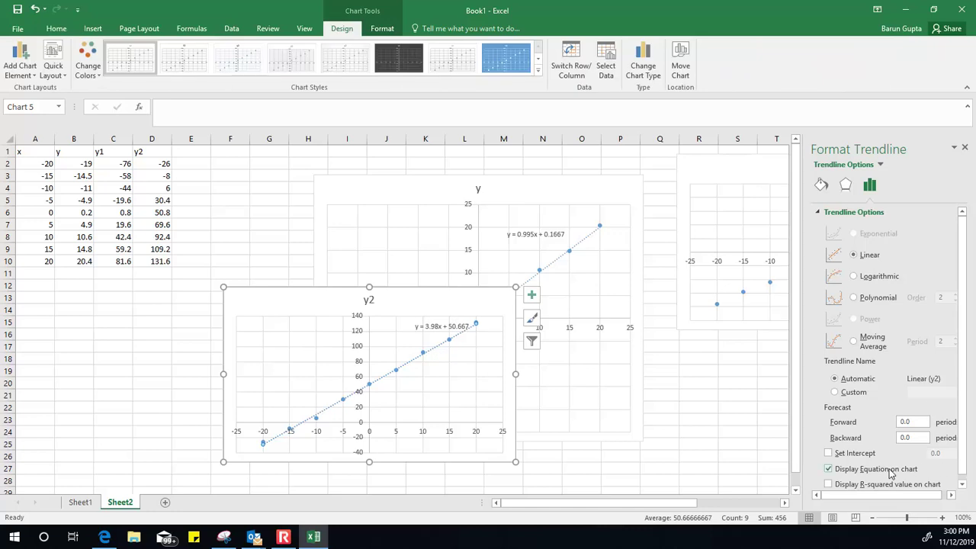